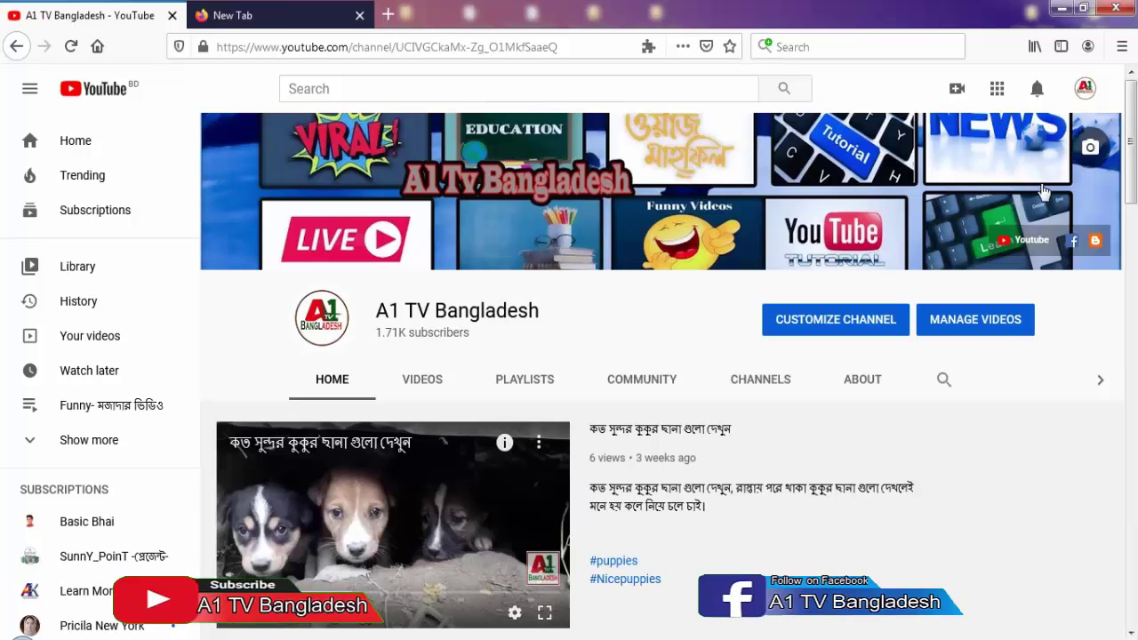
Minimize the browser, launch Photoshop from the desktop, and dismiss both floating filter plug-in palettes.
{"action": "left_click", "coordinate": [1058, 8]}
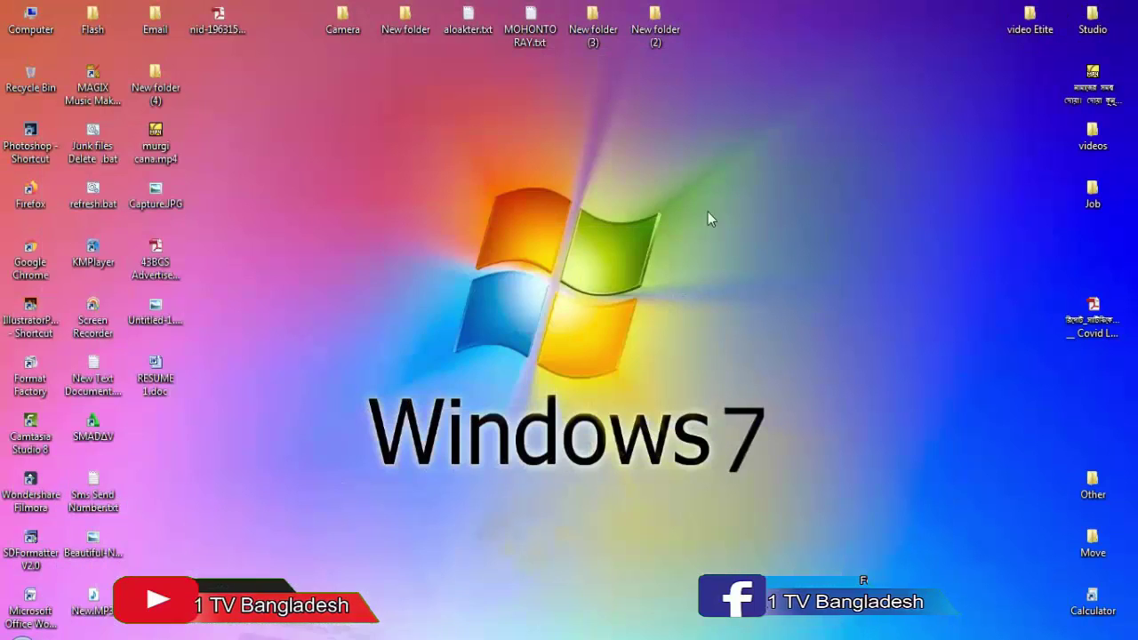
{"action": "right_click", "coordinate": [385, 228]}
{"action": "left_click", "coordinate": [407, 269]}
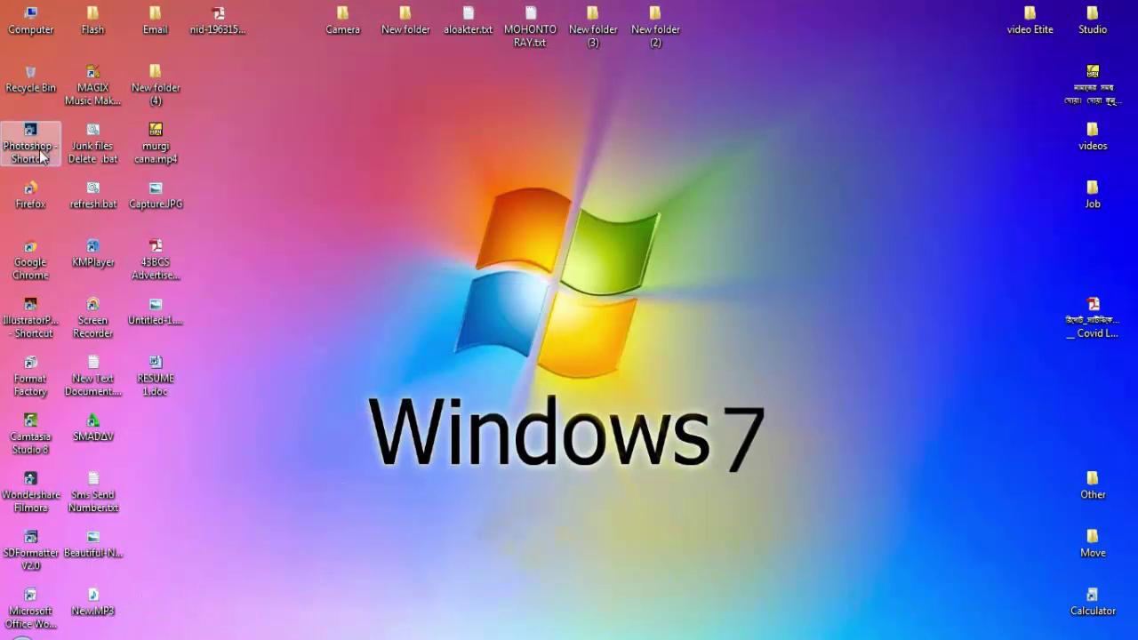
{"action": "double_click", "coordinate": [40, 155]}
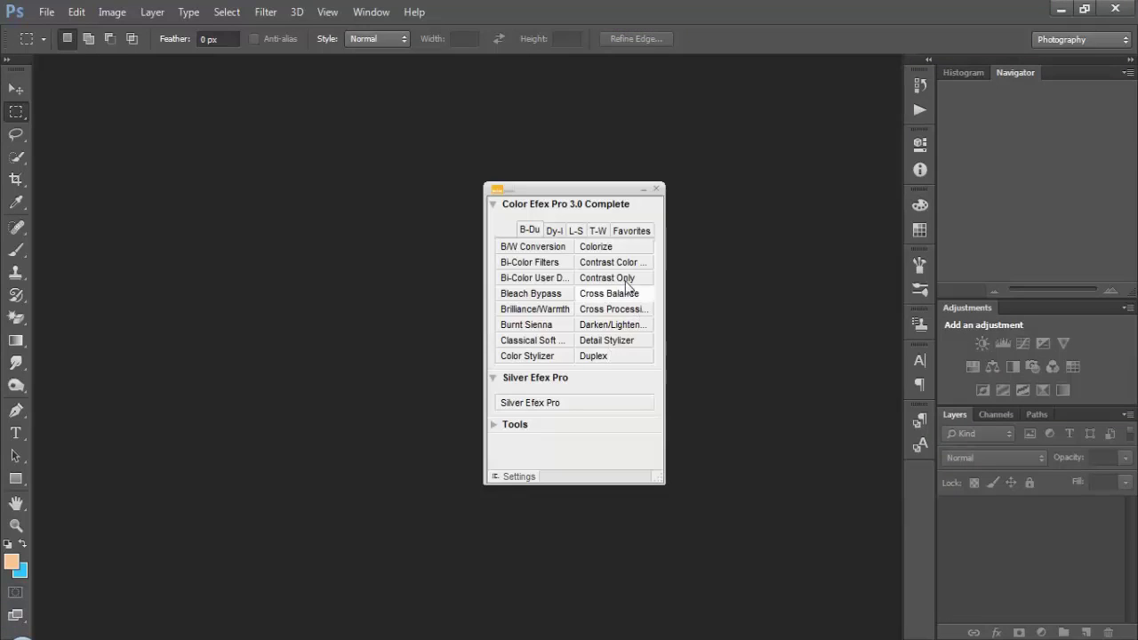
{"action": "left_click", "coordinate": [656, 190]}
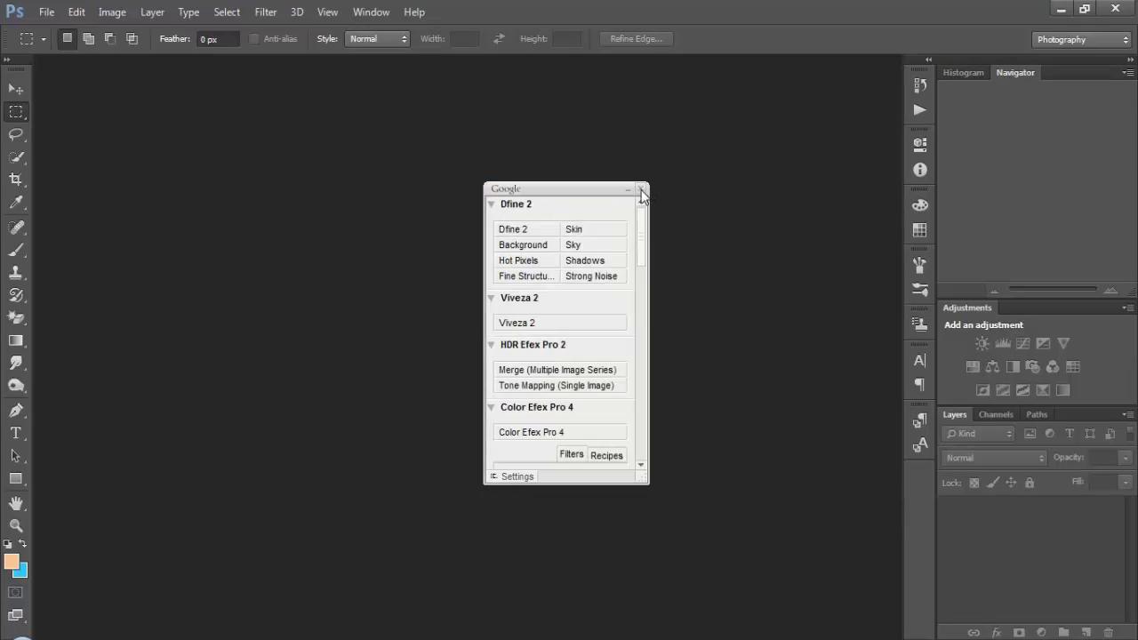
{"action": "left_click", "coordinate": [642, 190]}
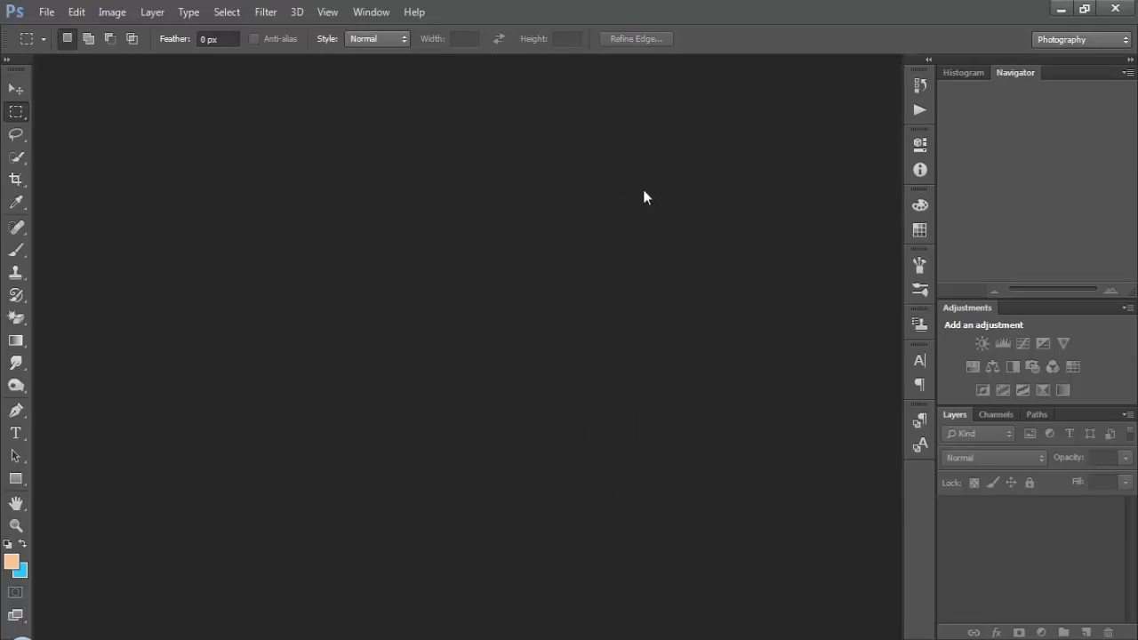
Open the desktop image Beautiful-Nature-Images-Hd-Sweet-Girls-Wallpapers-World-.jpg in Photoshop.
{"action": "left_click", "coordinate": [1059, 7]}
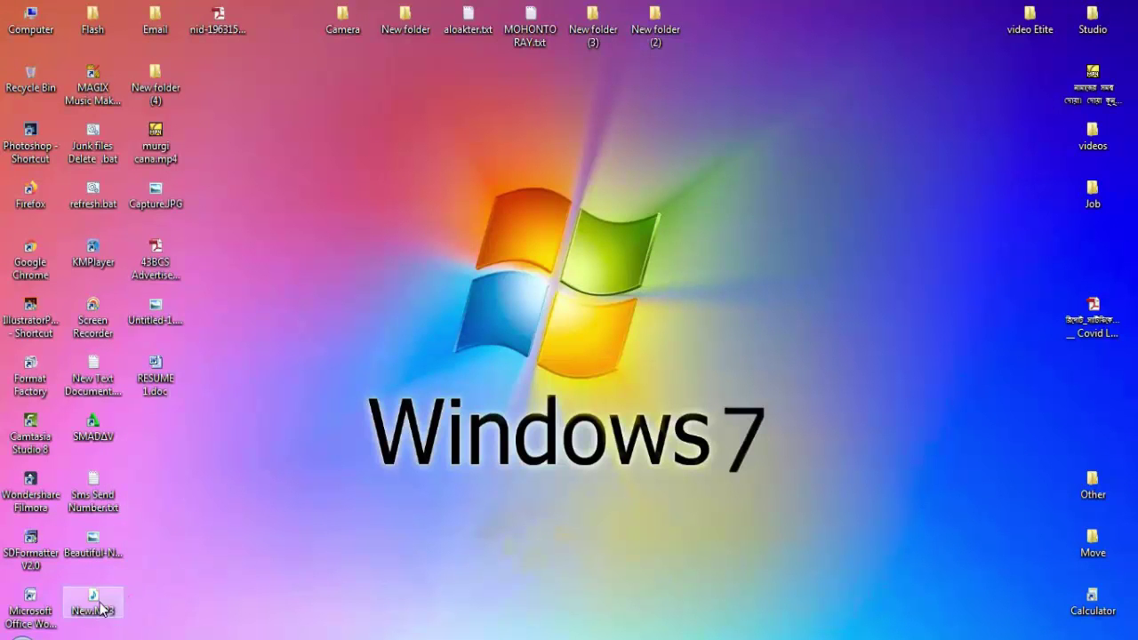
{"action": "left_click_drag", "start_coordinate": [95, 553], "coordinate": [1020, 508]}
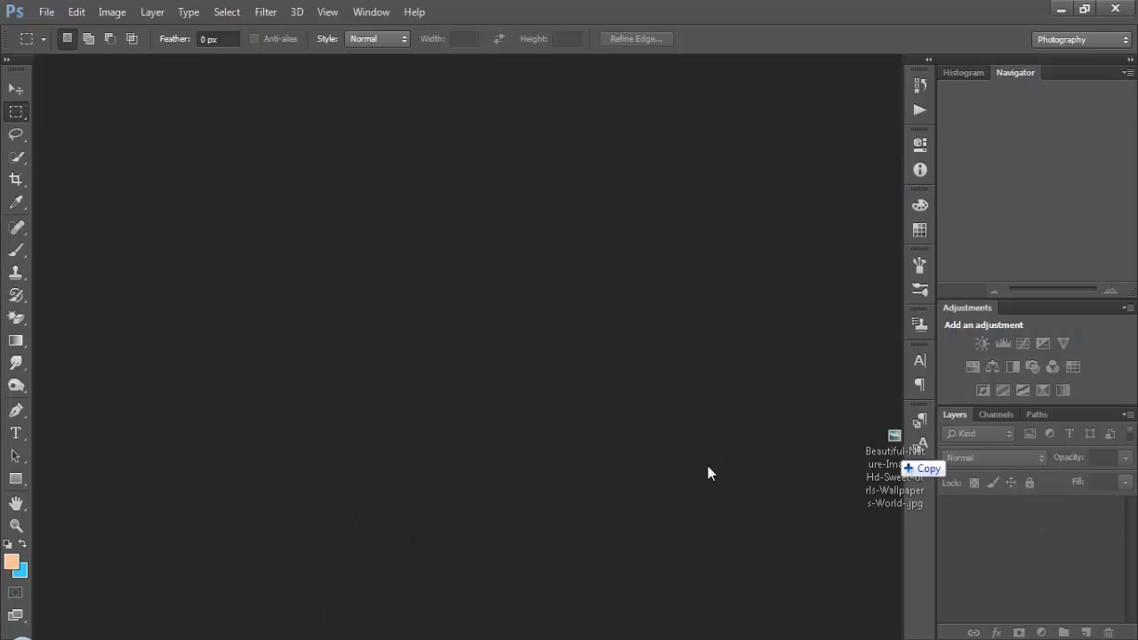
{"action": "left_click_drag", "start_coordinate": [708, 466], "coordinate": [703, 468]}
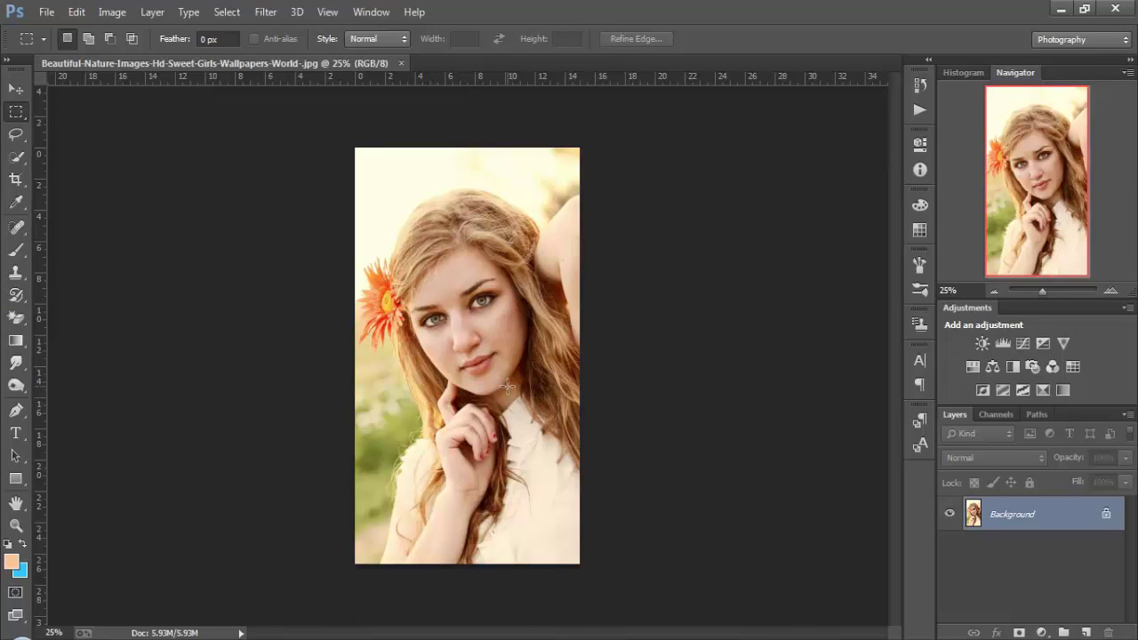
Activate the Pen tool in Path mode and add a new empty layer above the Background.
{"action": "key", "text": "ctrl+plus"}
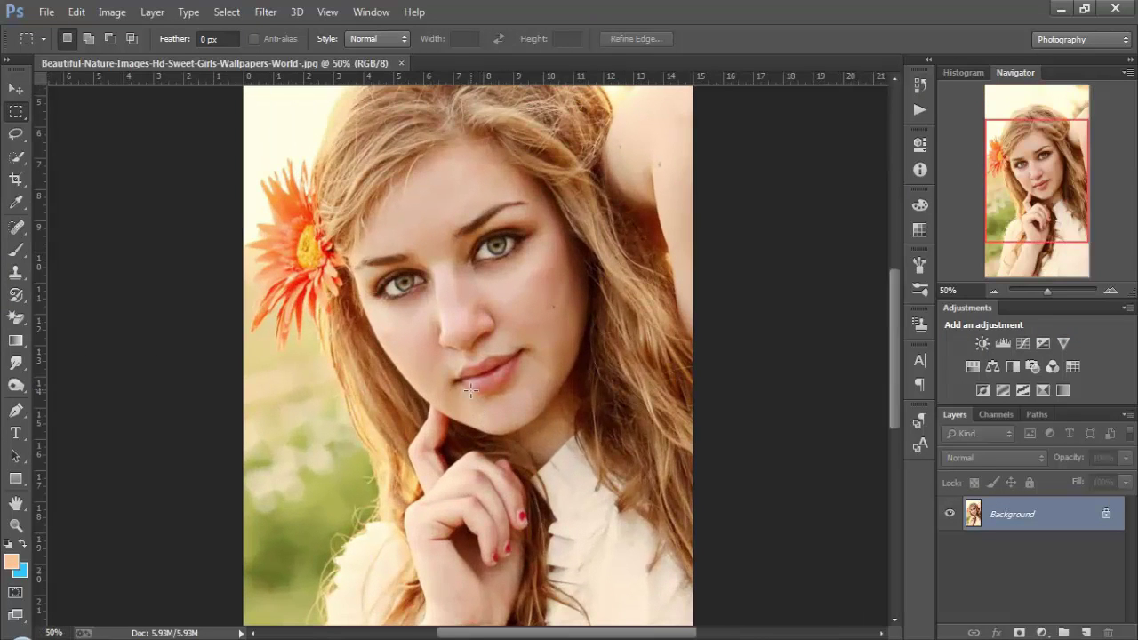
{"action": "key", "text": "ctrl+plus"}
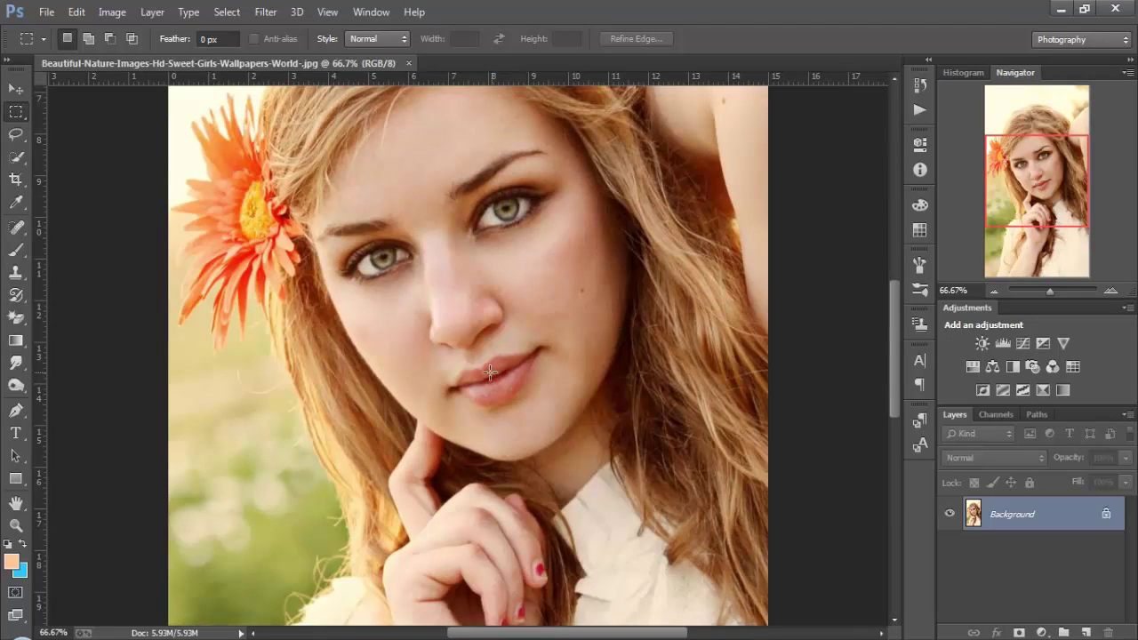
{"action": "scroll", "coordinate": [469, 354], "scroll_direction": "down", "scroll_amount": 1}
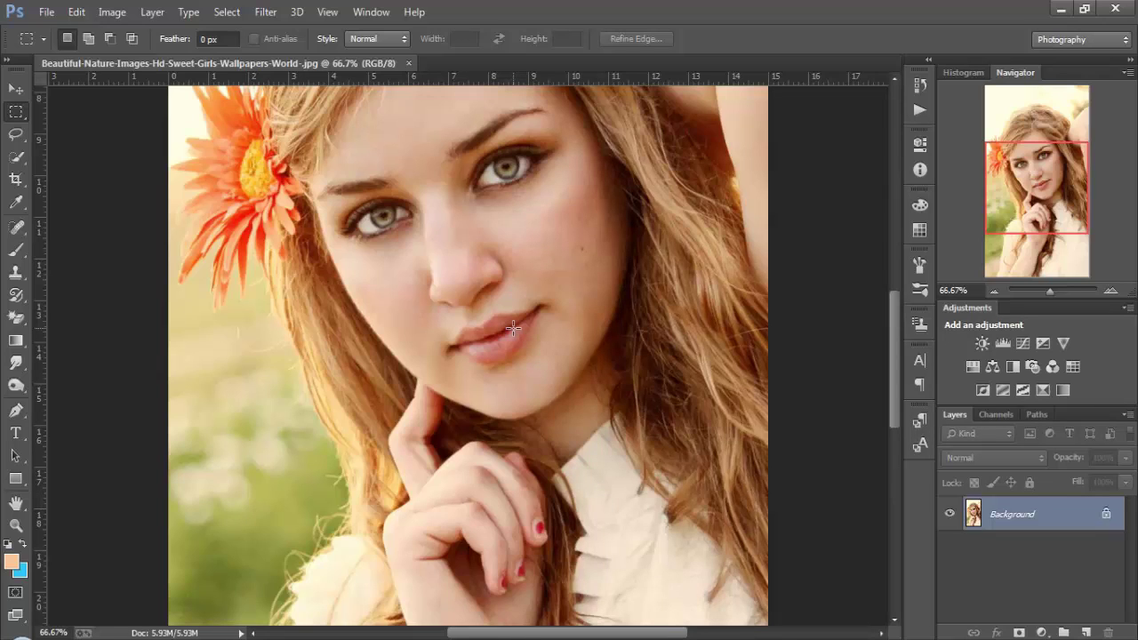
{"action": "scroll", "coordinate": [487, 330], "scroll_direction": "up", "scroll_amount": 3}
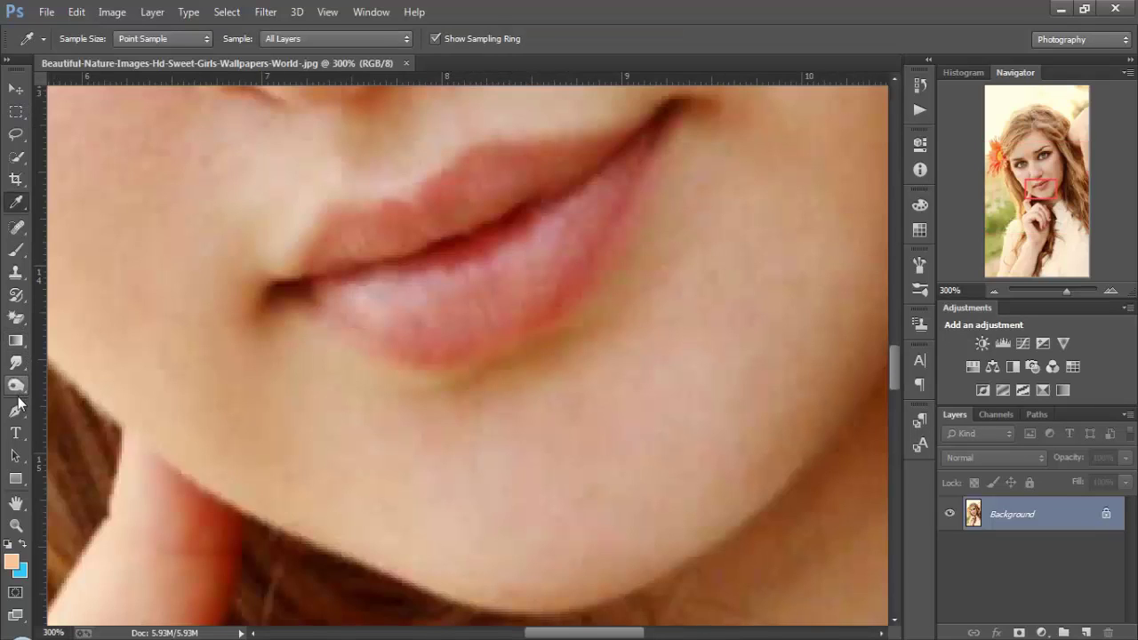
{"action": "left_click", "coordinate": [16, 412]}
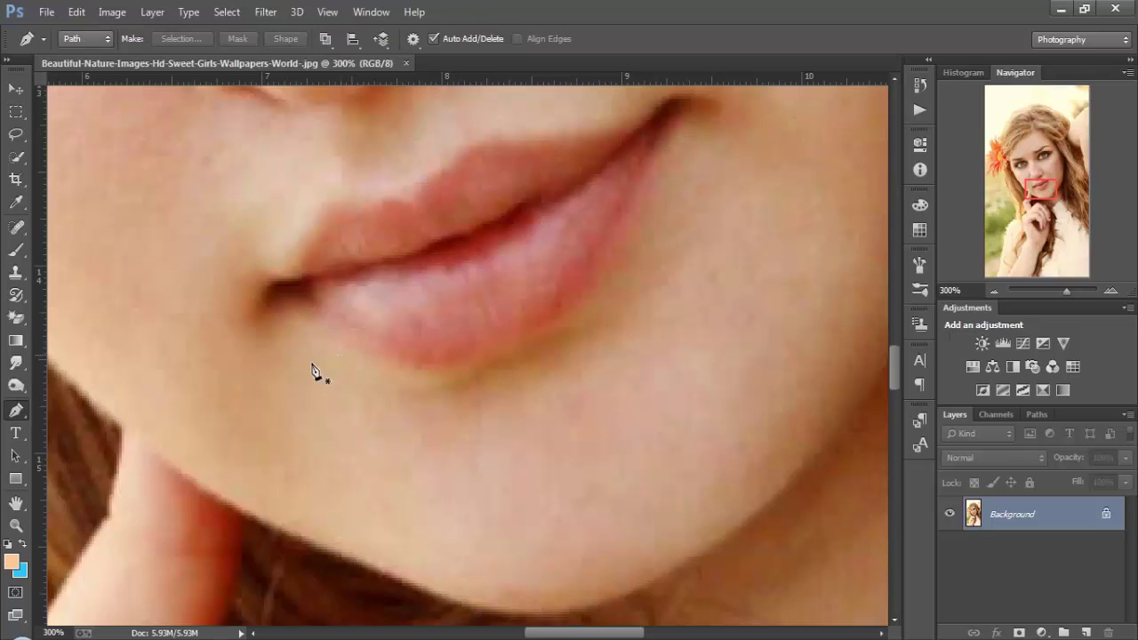
{"action": "scroll", "coordinate": [320, 333], "scroll_direction": "up", "scroll_amount": 2}
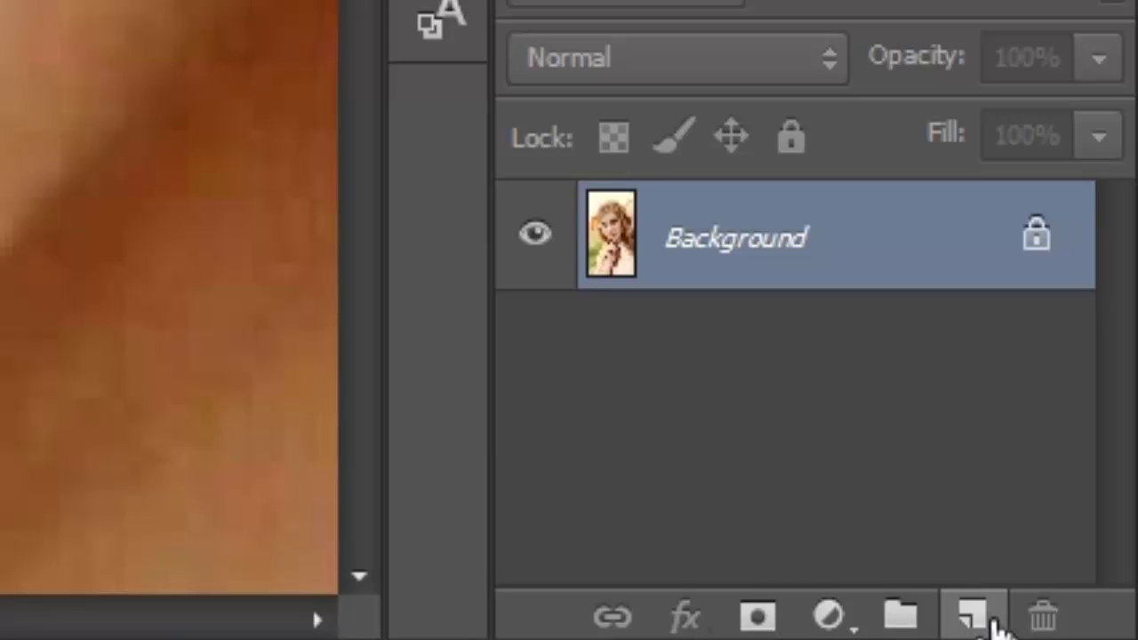
{"action": "left_click", "coordinate": [991, 620]}
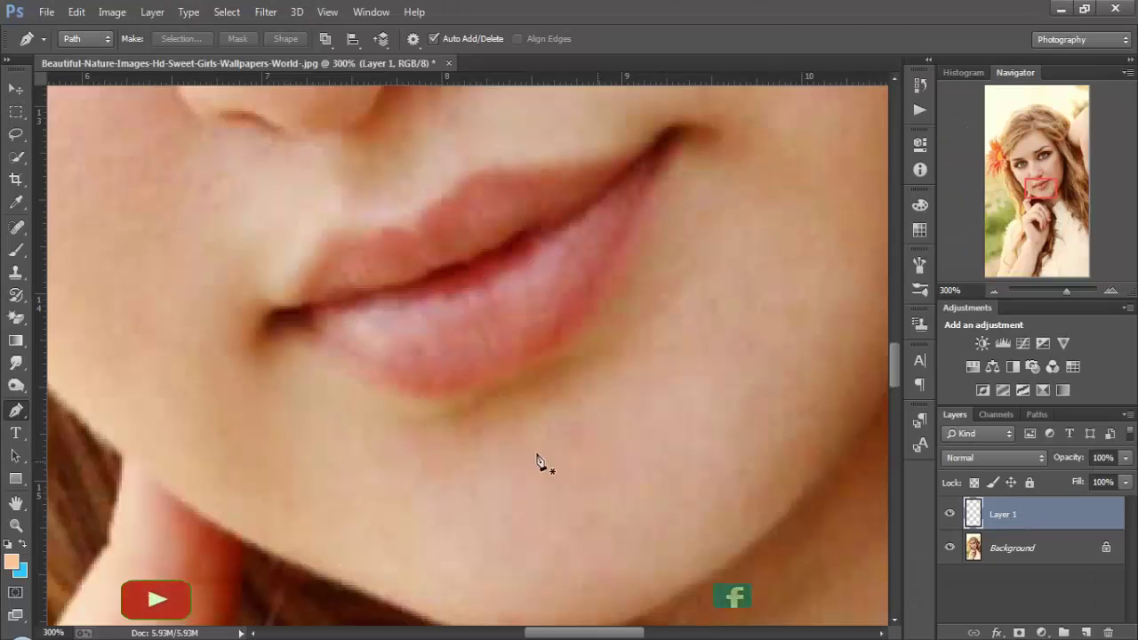
Start a Pen path at the left corner of the mouth with a short first segment toward the upper lip.
{"action": "scroll", "coordinate": [346, 399], "scroll_direction": "up", "scroll_amount": 1}
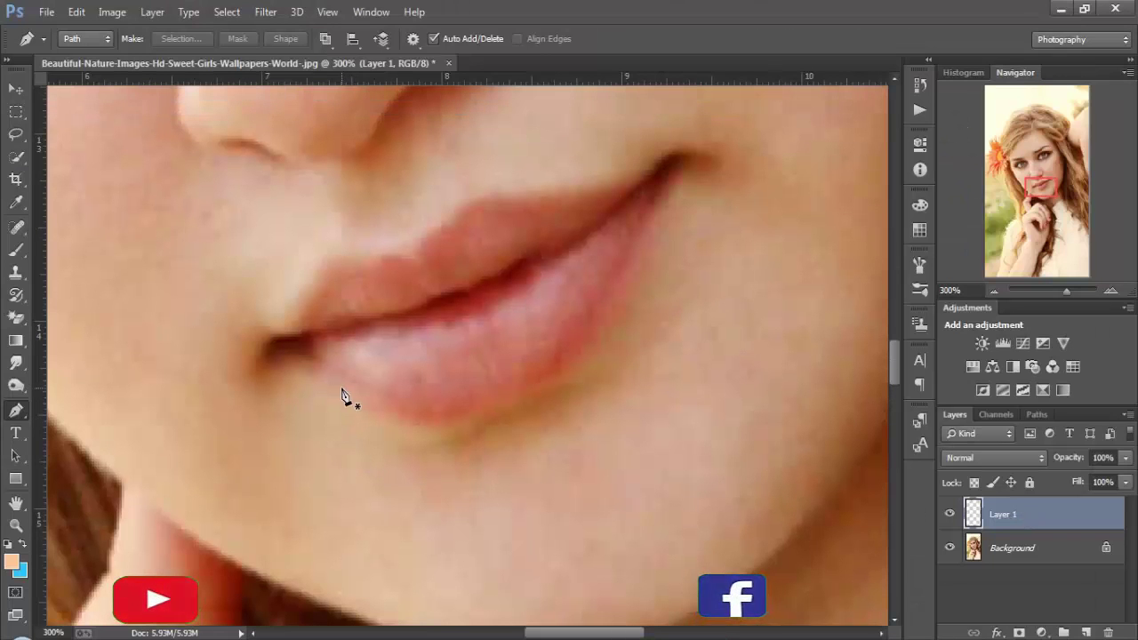
{"action": "left_click", "coordinate": [289, 350]}
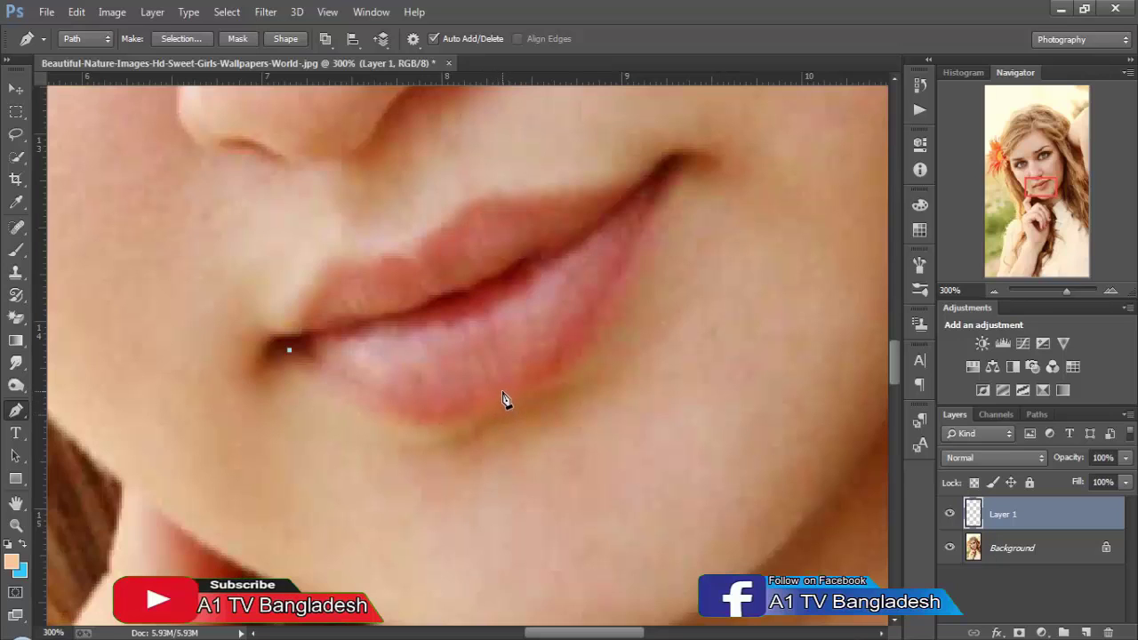
{"action": "left_click_drag", "start_coordinate": [502, 392], "coordinate": [593, 328]}
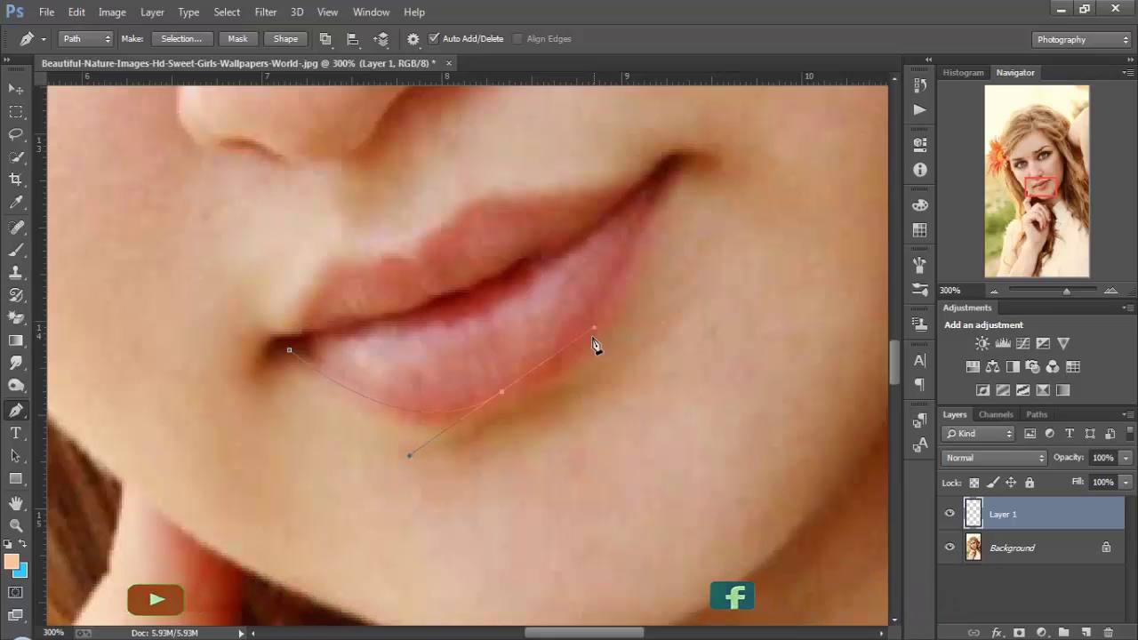
{"action": "key", "text": "ctrl+z"}
{"action": "scroll", "coordinate": [357, 395], "scroll_direction": "up", "scroll_amount": 2}
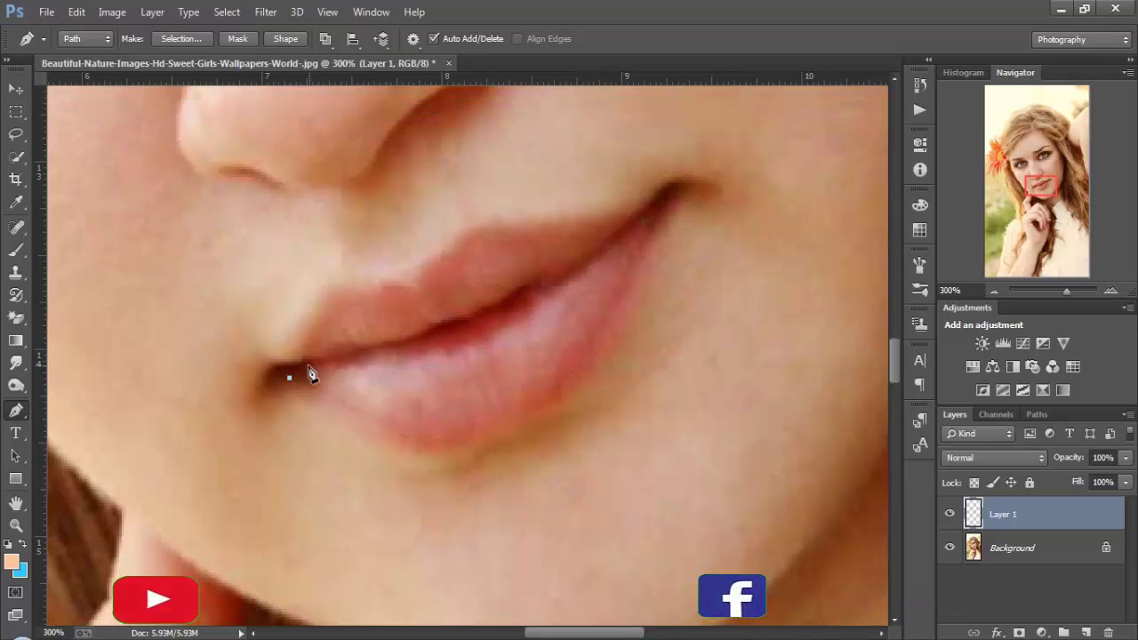
{"action": "scroll", "coordinate": [396, 413], "scroll_direction": "up", "scroll_amount": 3}
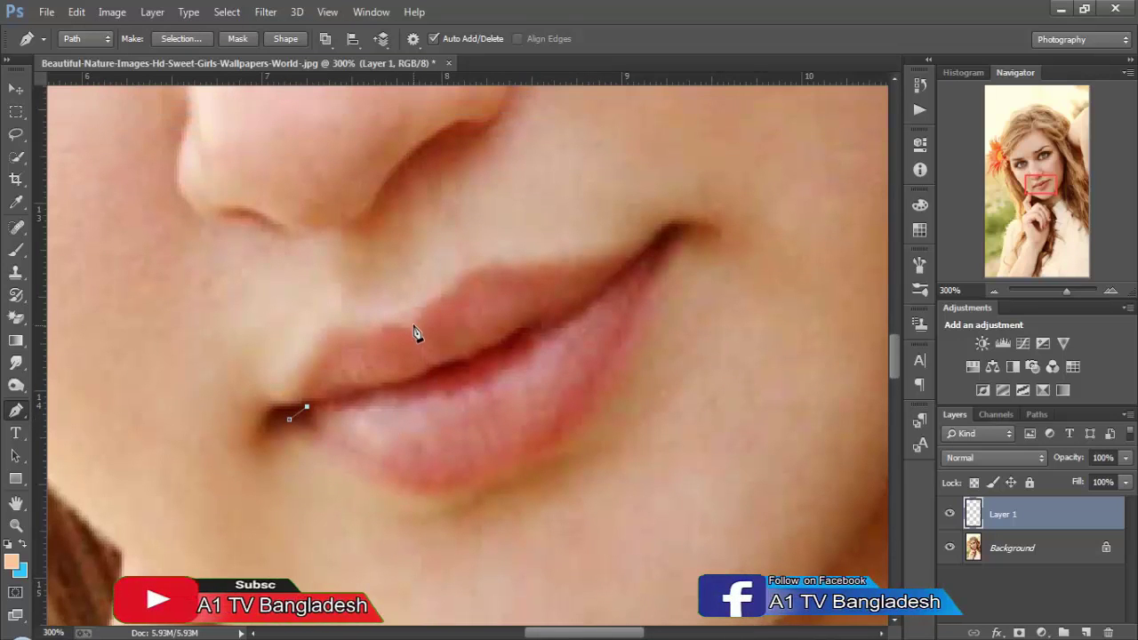
Trace the left half of the upper lip with curved path segments, through the central dip to the right-hand peak.
{"action": "left_click_drag", "start_coordinate": [414, 326], "coordinate": [520, 329]}
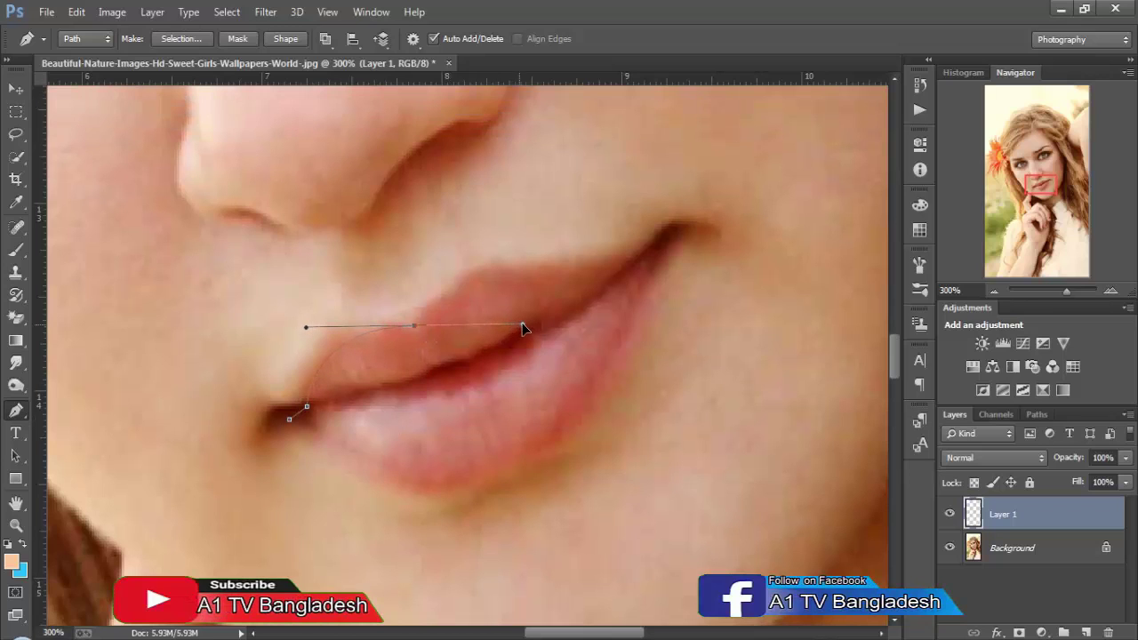
{"action": "left_click", "coordinate": [414, 327], "text": "alt"}
{"action": "scroll", "coordinate": [551, 319], "scroll_direction": "up", "scroll_amount": 2}
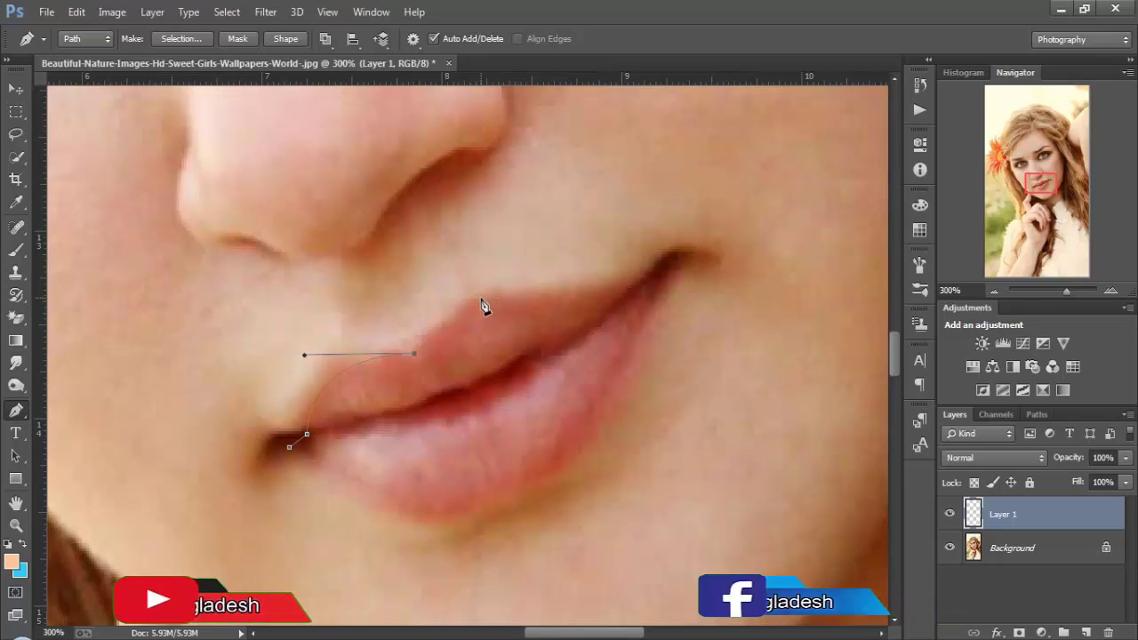
{"action": "left_click_drag", "start_coordinate": [481, 299], "coordinate": [502, 292]}
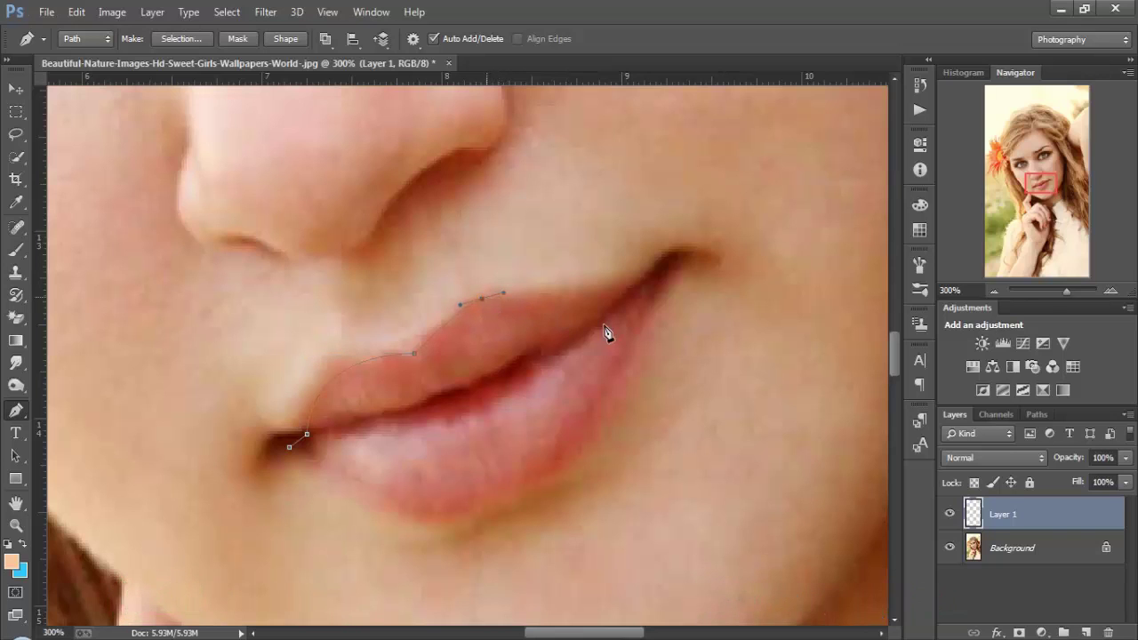
{"action": "scroll", "coordinate": [605, 333], "scroll_direction": "up", "scroll_amount": 2}
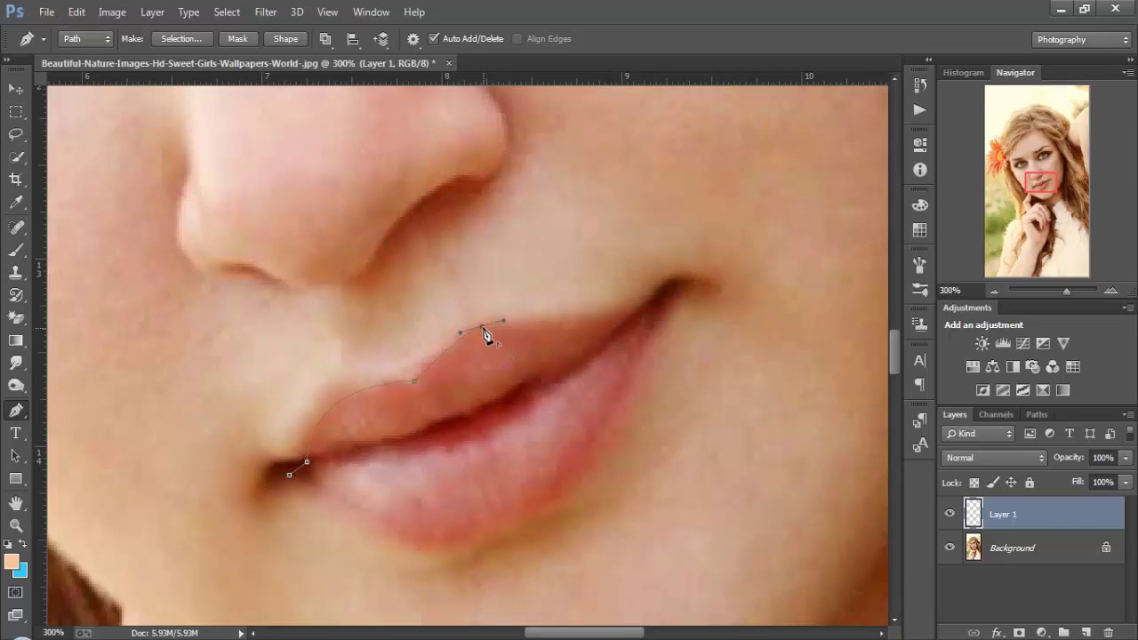
{"action": "scroll", "coordinate": [589, 361], "scroll_direction": "down", "scroll_amount": 3}
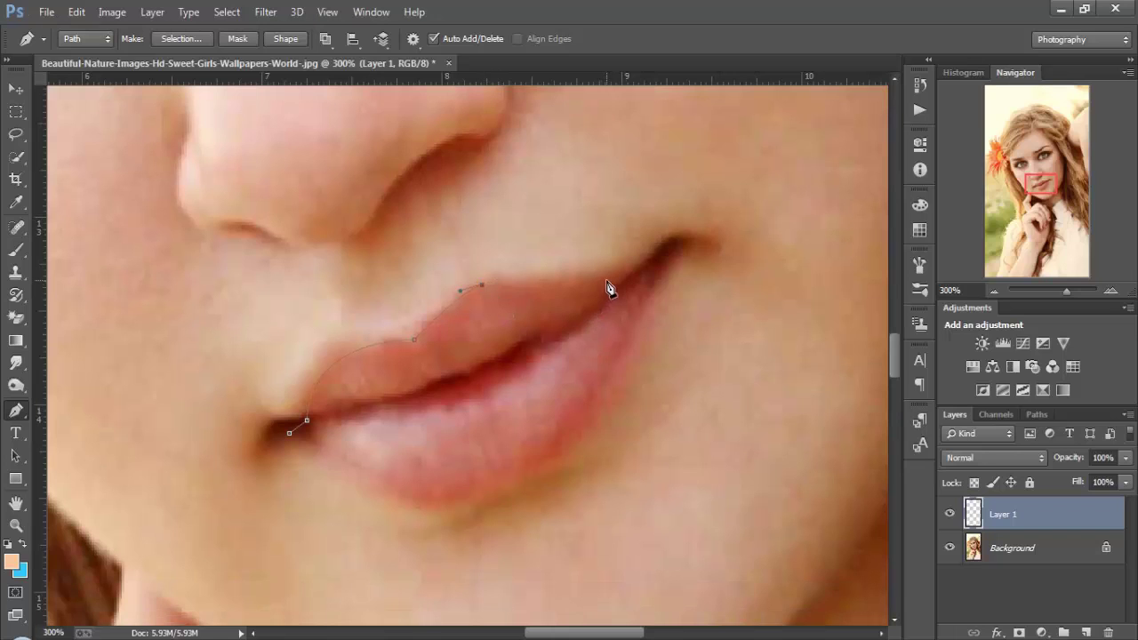
{"action": "left_click_drag", "start_coordinate": [613, 275], "coordinate": [650, 278]}
{"action": "key", "text": "ctrl+z"}
{"action": "key", "text": "ctrl+z"}
Continue the path along the right half of the upper lip to the right corner of the mouth.
{"action": "scroll", "coordinate": [620, 306], "scroll_direction": "up", "scroll_amount": 1}
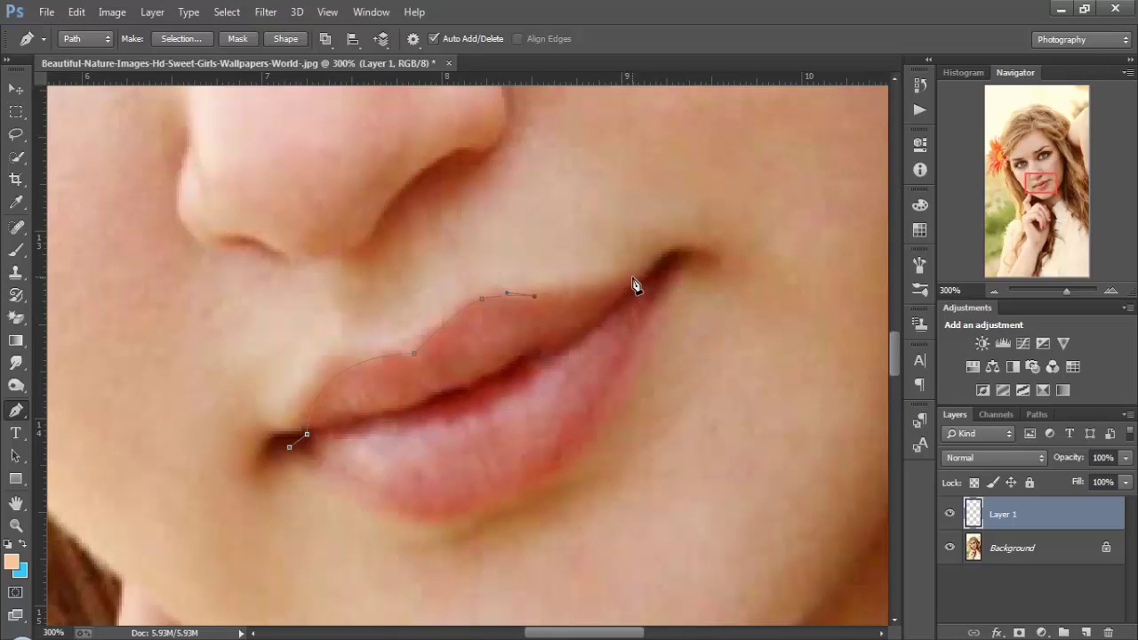
{"action": "left_click_drag", "start_coordinate": [625, 287], "coordinate": [651, 250]}
{"action": "left_click", "coordinate": [665, 263]}
{"action": "left_click", "coordinate": [665, 263]}
{"action": "left_click", "coordinate": [676, 262]}
Trace the right side of the lower lip from the mouth's right corner down to near its lowest point.
{"action": "scroll", "coordinate": [609, 396], "scroll_direction": "down", "scroll_amount": 2}
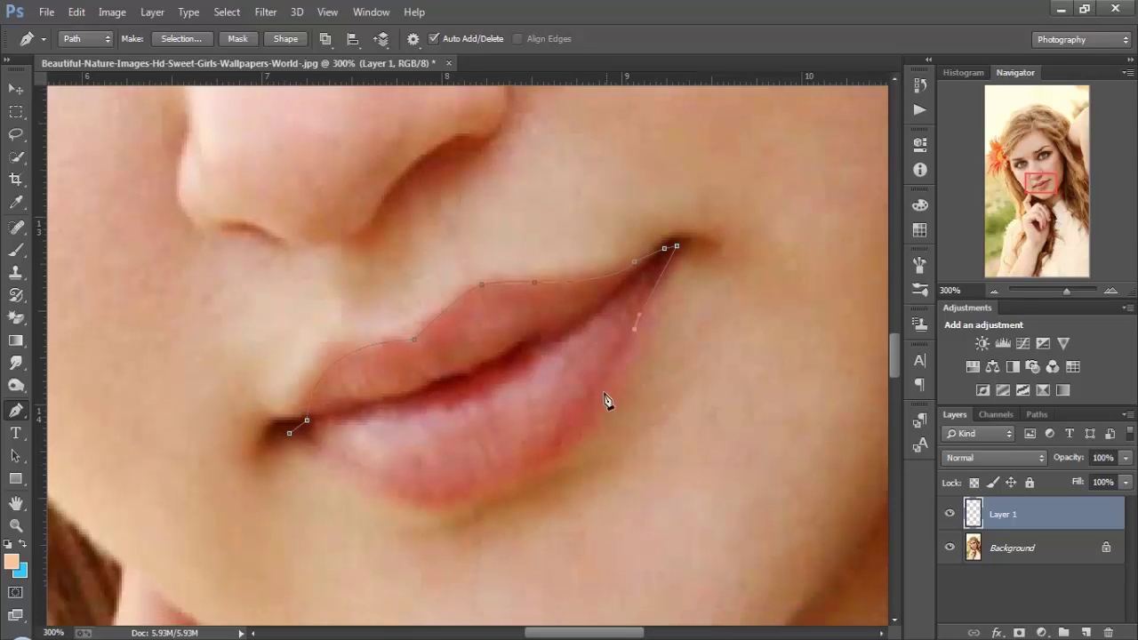
{"action": "scroll", "coordinate": [562, 429], "scroll_direction": "down", "scroll_amount": 1}
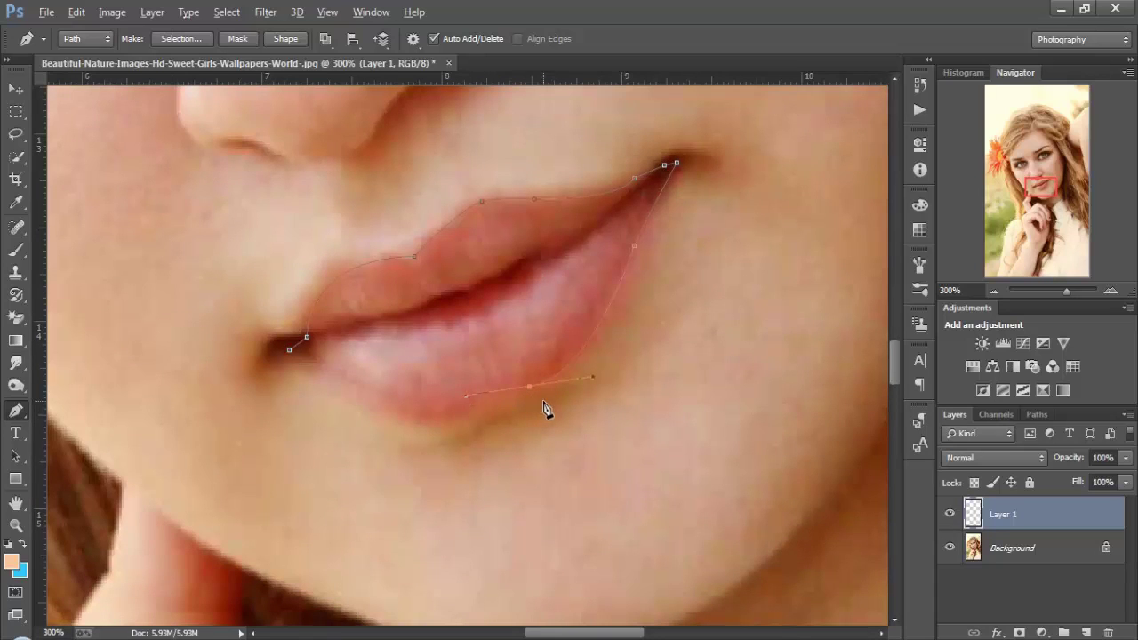
{"action": "scroll", "coordinate": [523, 395], "scroll_direction": "down", "scroll_amount": 1}
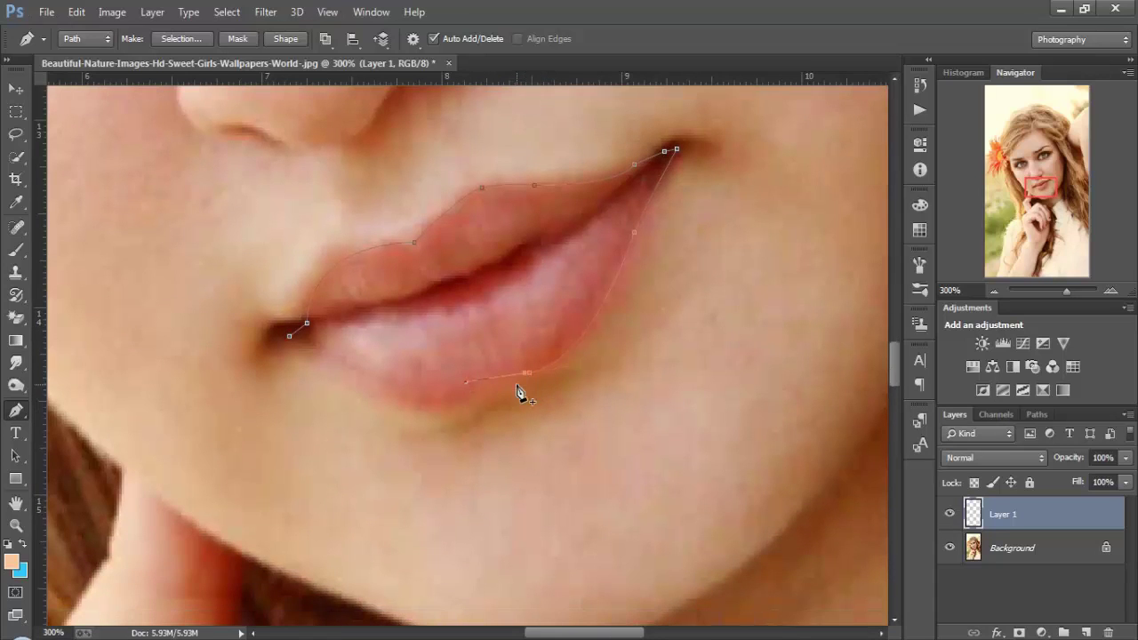
{"action": "left_click", "coordinate": [528, 374], "text": "alt"}
{"action": "scroll", "coordinate": [510, 380], "scroll_direction": "down", "scroll_amount": 3}
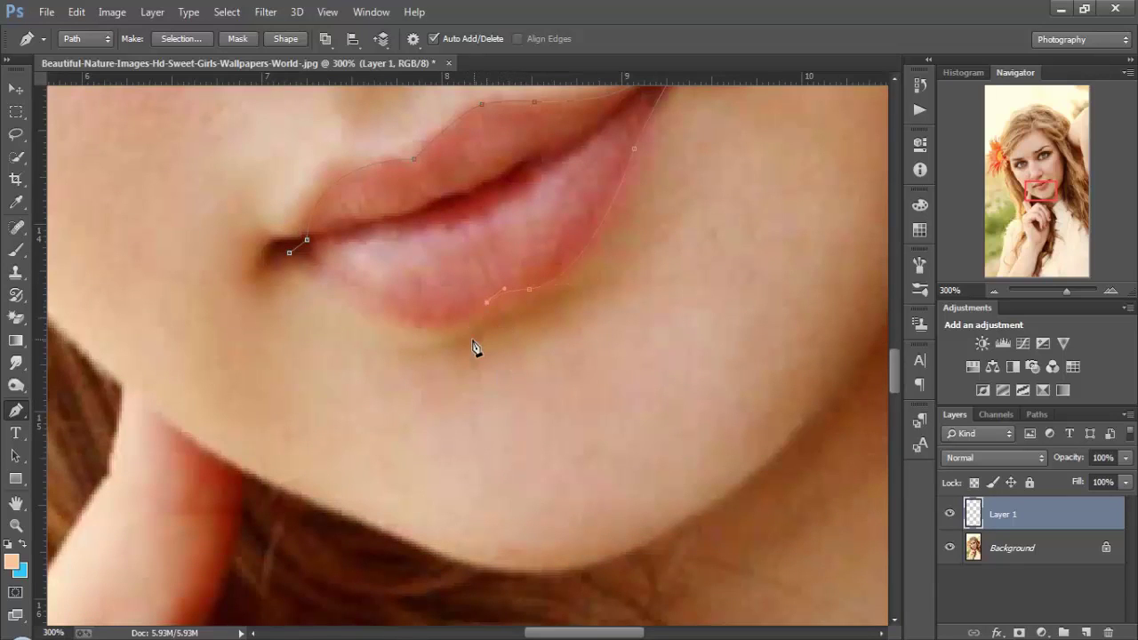
Trace the left side of the lower lip and close the path at the mouth's left corner.
{"action": "scroll", "coordinate": [475, 347], "scroll_direction": "up", "scroll_amount": 1}
{"action": "left_click_drag", "start_coordinate": [419, 353], "coordinate": [348, 307]}
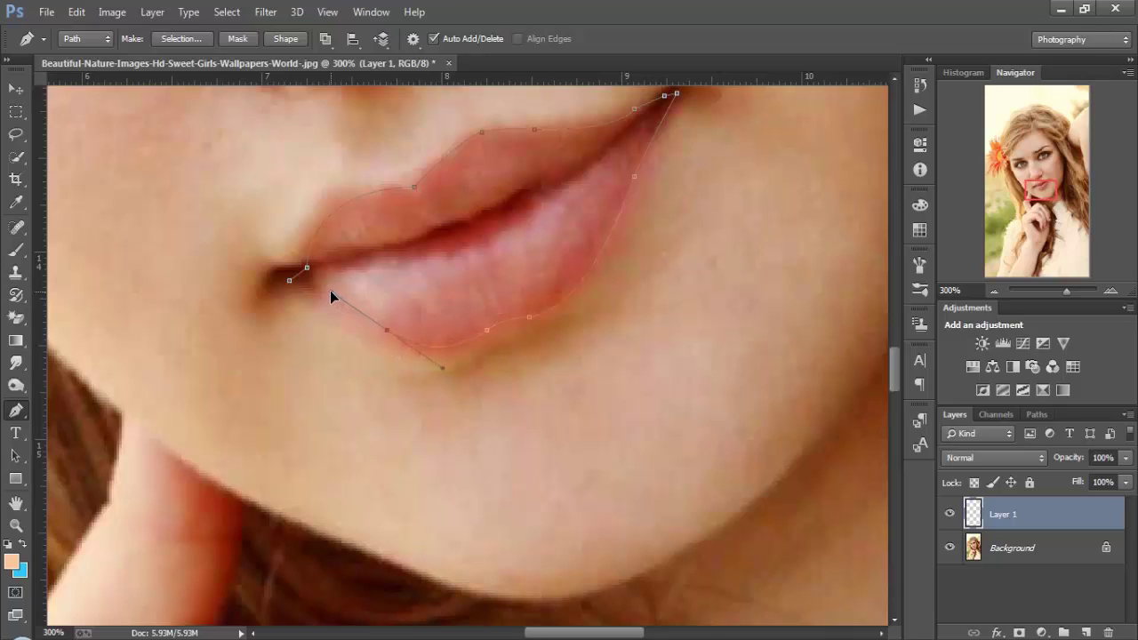
{"action": "left_click", "coordinate": [387, 331], "text": "alt"}
{"action": "scroll", "coordinate": [380, 333], "scroll_direction": "up", "scroll_amount": 2}
{"action": "left_click_drag", "start_coordinate": [291, 322], "coordinate": [288, 319]}
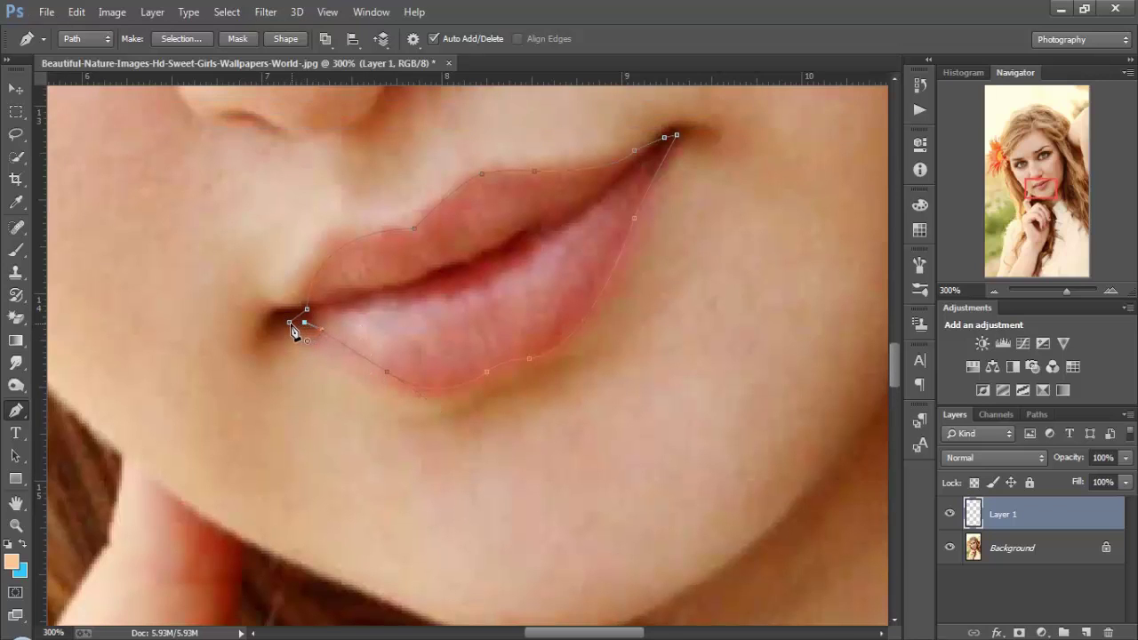
Convert the closed lip path into a new anti-aliased selection with a feather radius of 0 pixels.
{"action": "right_click", "coordinate": [394, 305]}
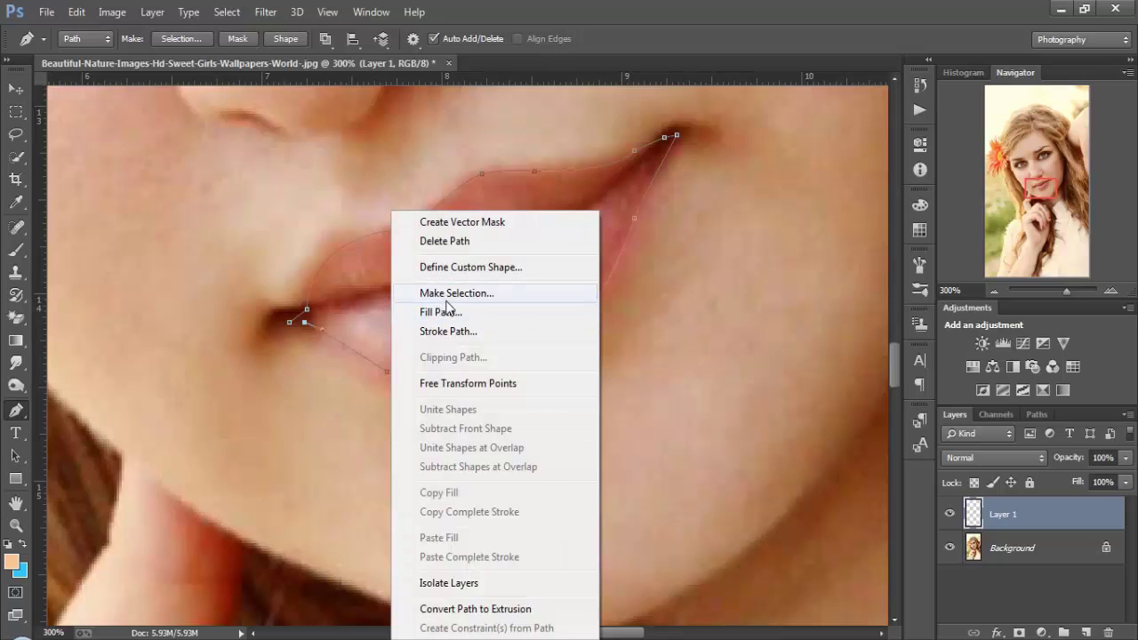
{"action": "right_click", "coordinate": [375, 290]}
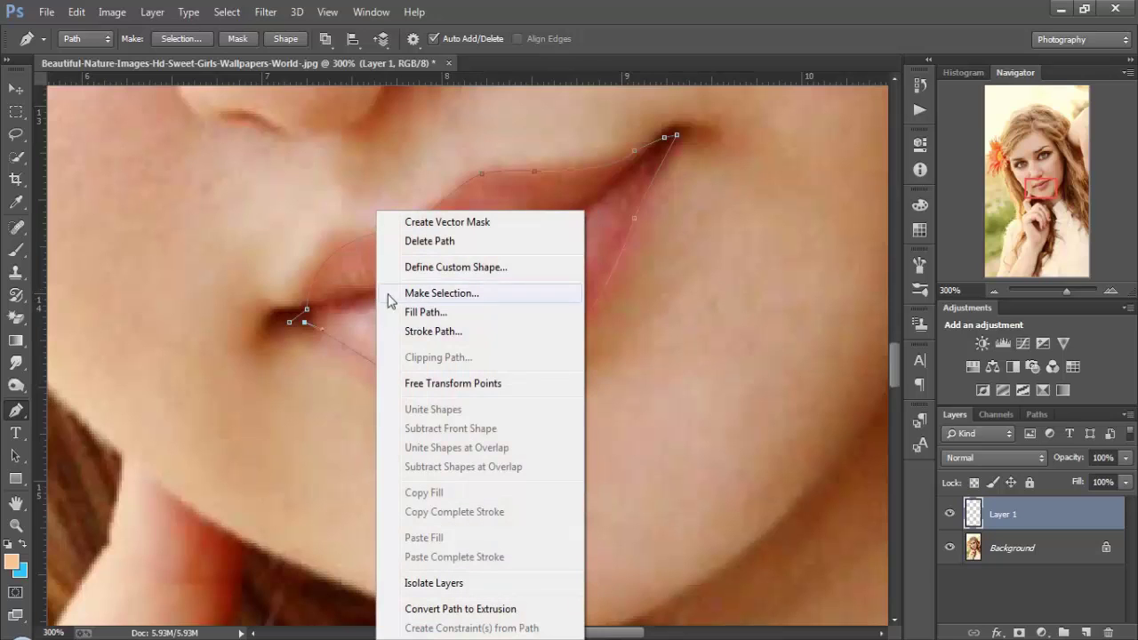
{"action": "left_click", "coordinate": [447, 296]}
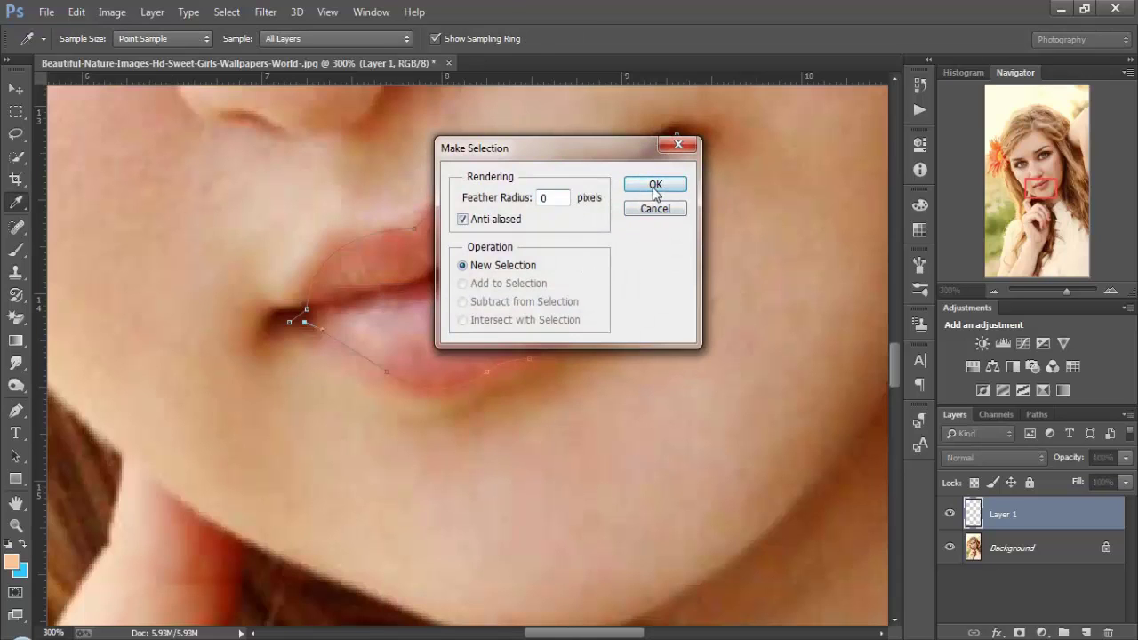
{"action": "left_click", "coordinate": [654, 185]}
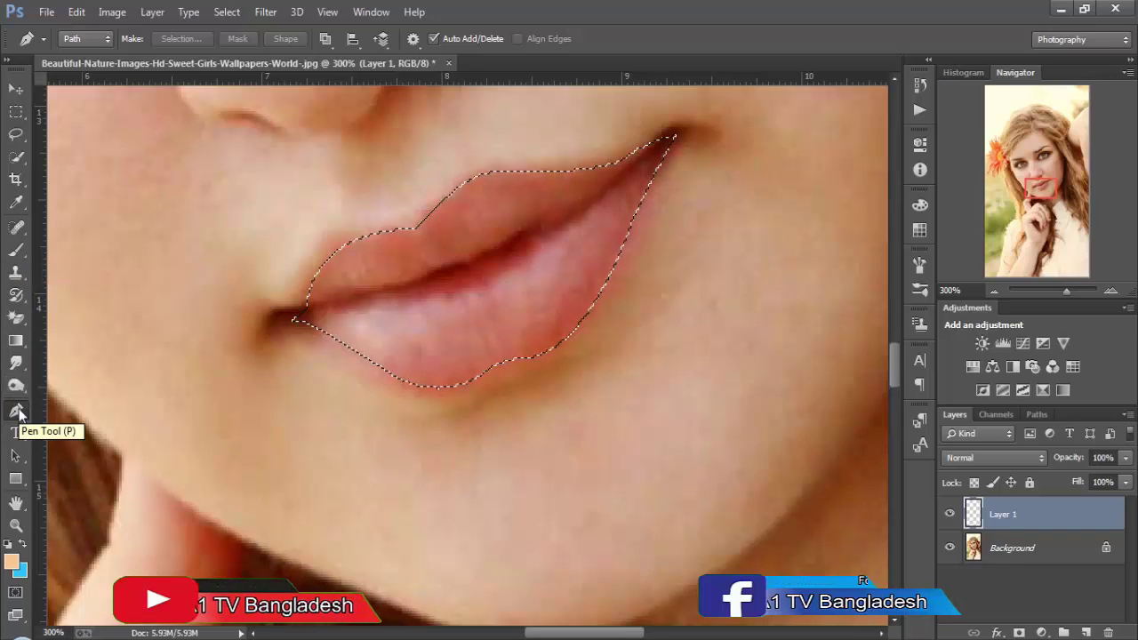
Choose the Brush tool and set the foreground colour to the pinkish red #fa0740.
{"action": "left_click", "coordinate": [14, 253]}
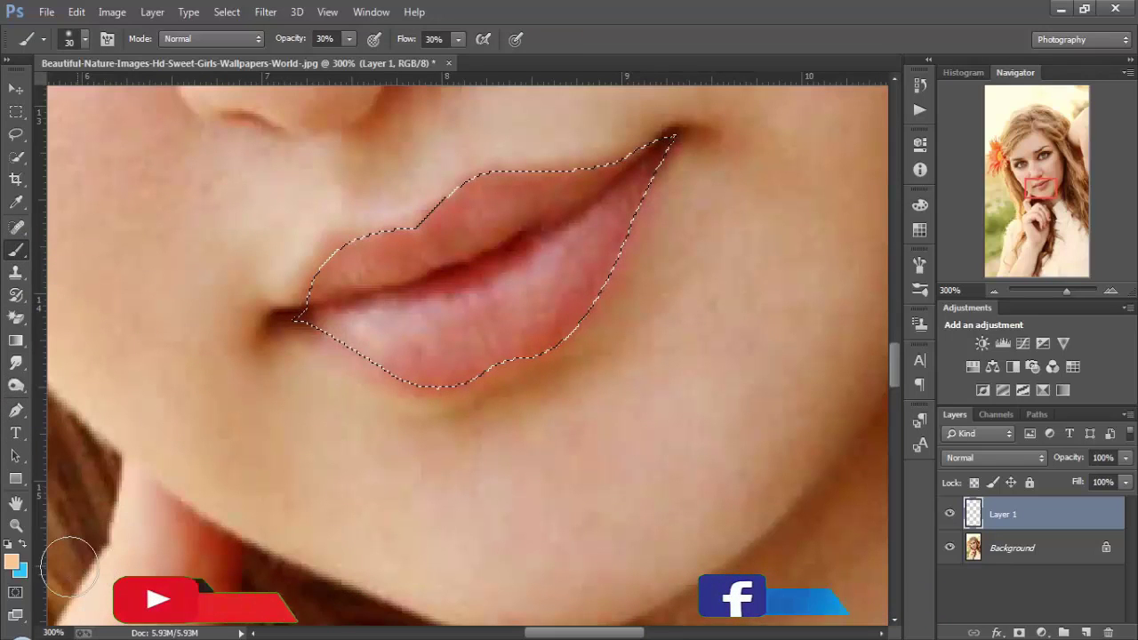
{"action": "left_click", "coordinate": [13, 565]}
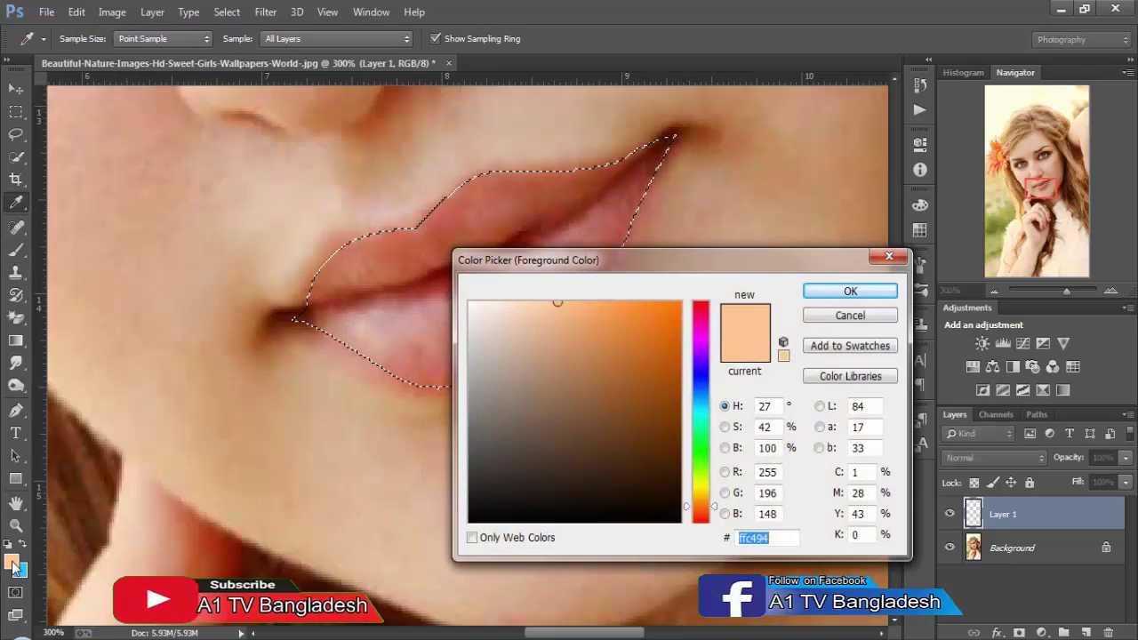
{"action": "left_click", "coordinate": [703, 313]}
{"action": "left_click", "coordinate": [677, 307]}
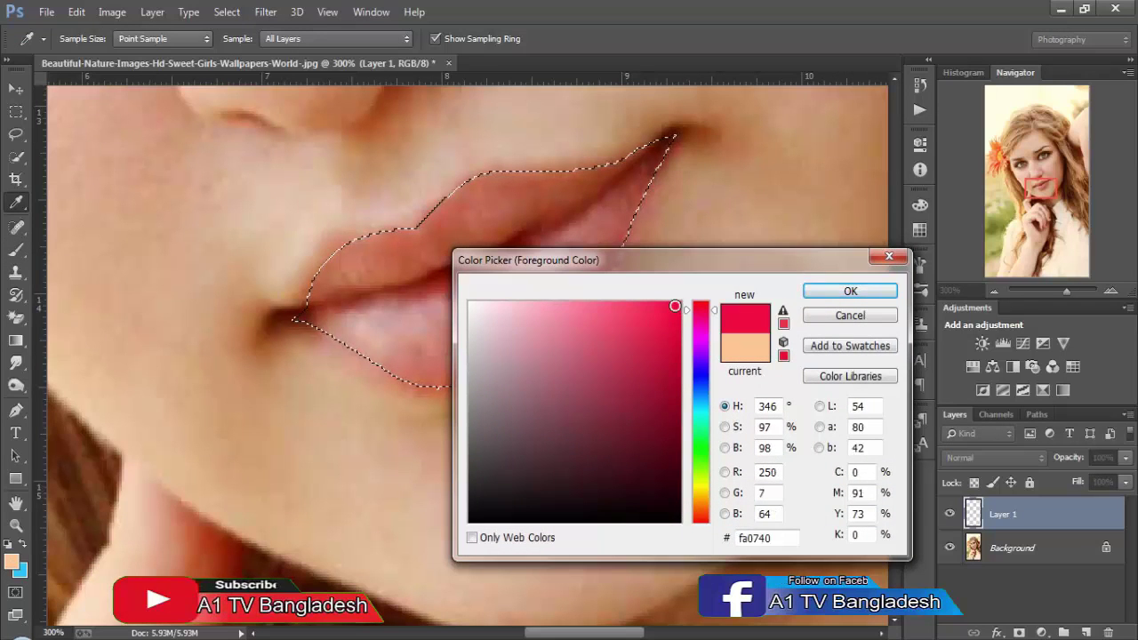
{"action": "left_click", "coordinate": [843, 295]}
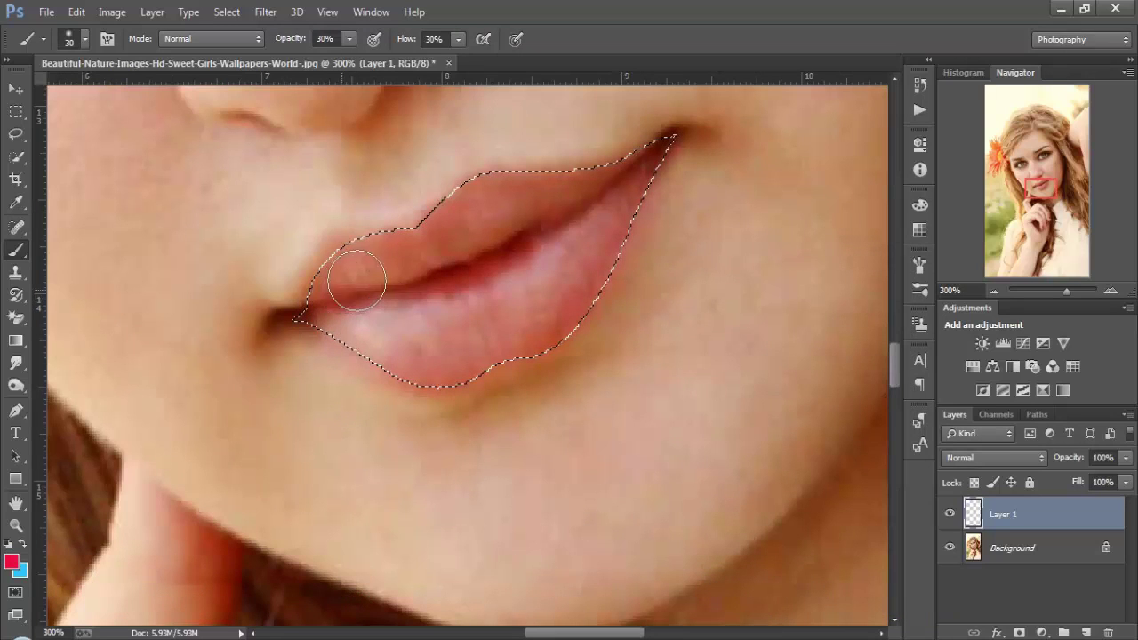
Set both the brush opacity and the brush flow to 100%.
{"action": "left_click", "coordinate": [349, 40]}
{"action": "left_click_drag", "start_coordinate": [351, 60], "coordinate": [401, 59]}
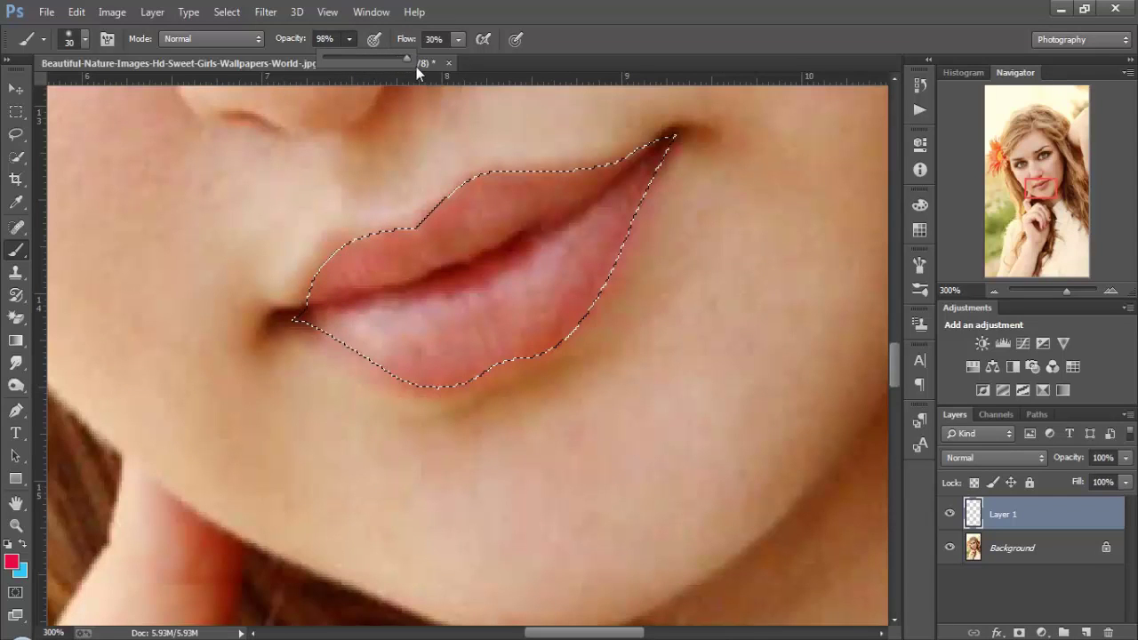
{"action": "left_click", "coordinate": [408, 58]}
{"action": "left_click", "coordinate": [460, 39]}
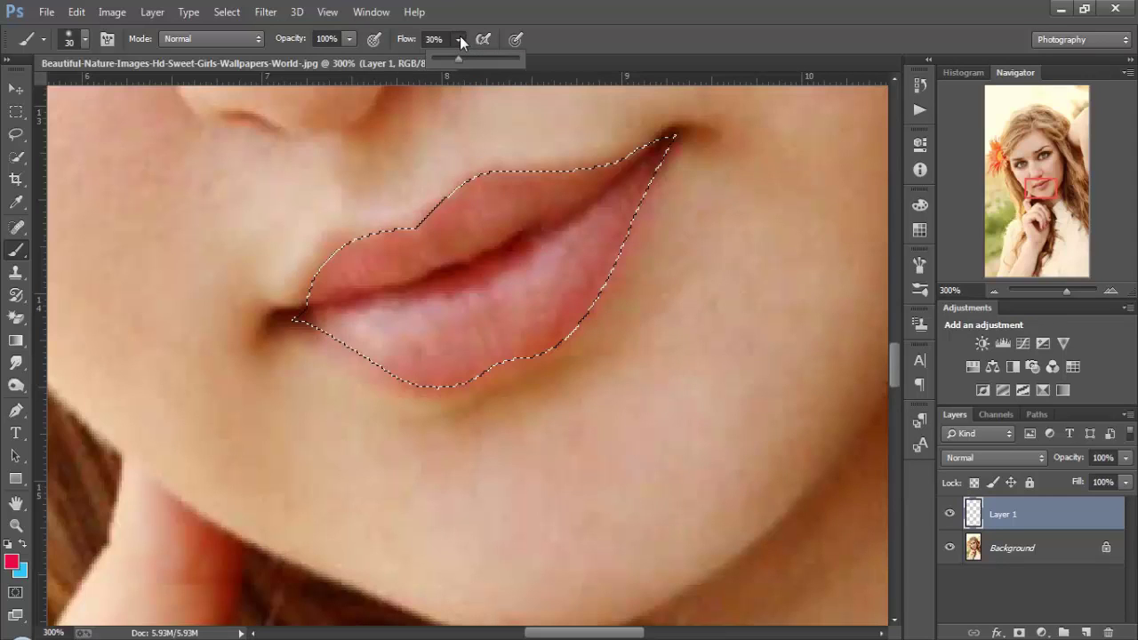
{"action": "left_click_drag", "start_coordinate": [457, 63], "coordinate": [496, 62]}
Paint the whole lip selection on Layer 1 with the red foreground colour.
{"action": "mouse_move", "coordinate": [299, 317]}
{"action": "left_mouse_down"}
{"action": "mouse_move", "coordinate": [351, 277]}
{"action": "mouse_move", "coordinate": [645, 155]}
{"action": "mouse_move", "coordinate": [566, 282]}
{"action": "mouse_move", "coordinate": [512, 321]}
{"action": "mouse_move", "coordinate": [419, 343]}
{"action": "mouse_move", "coordinate": [567, 234]}
{"action": "mouse_move", "coordinate": [456, 292]}
{"action": "mouse_move", "coordinate": [342, 316]}
{"action": "mouse_move", "coordinate": [400, 373]}
{"action": "mouse_move", "coordinate": [347, 329]}
{"action": "mouse_move", "coordinate": [406, 360]}
{"action": "mouse_move", "coordinate": [484, 365]}
{"action": "mouse_move", "coordinate": [581, 320]}
{"action": "mouse_move", "coordinate": [625, 277]}
{"action": "mouse_move", "coordinate": [402, 314]}
{"action": "left_mouse_up"}
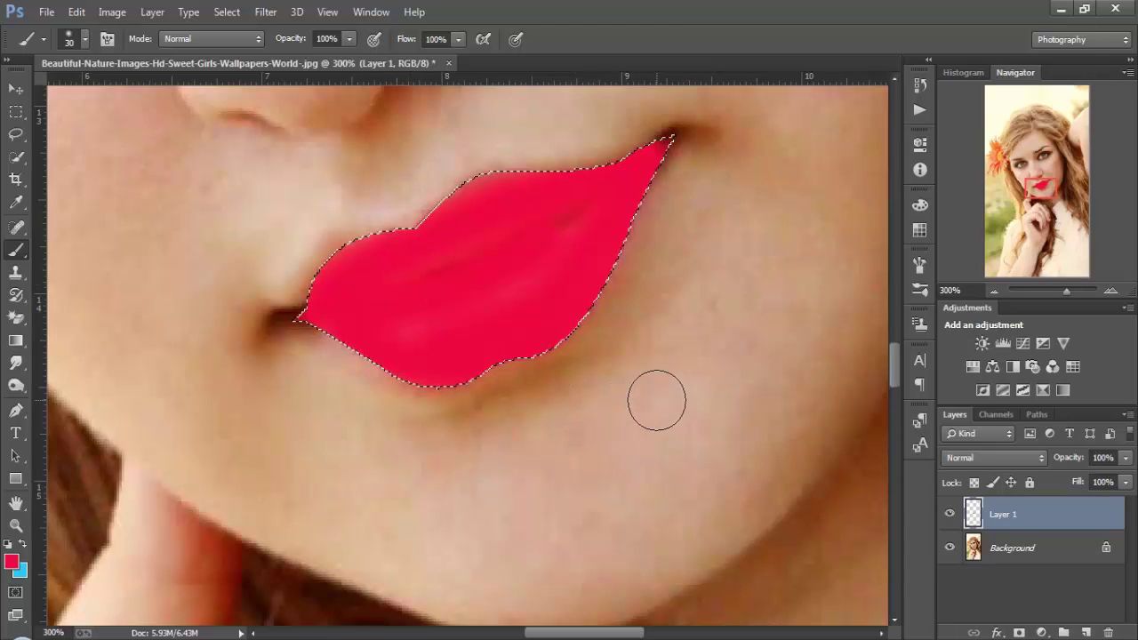
{"action": "key", "text": "ctrl+d"}
{"action": "key", "text": "ctrl+minus"}
{"action": "key", "text": "ctrl+minus"}
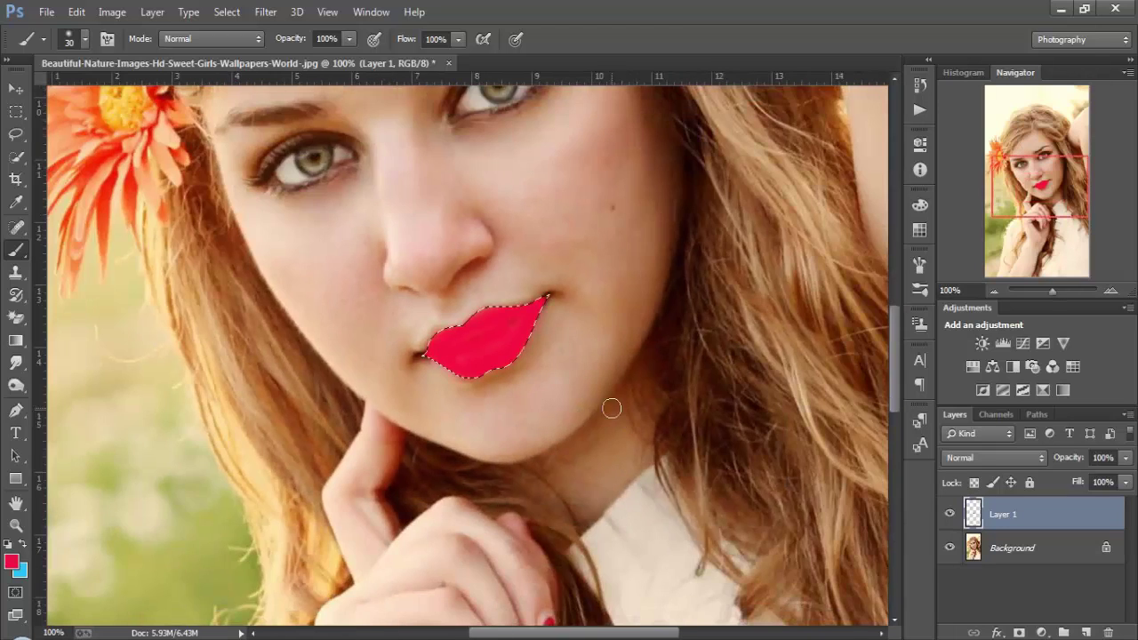
Change the blend mode of the painted lip layer to Soft Light.
{"action": "key", "text": "ctrl+plus"}
{"action": "key", "text": "ctrl+shift+d"}
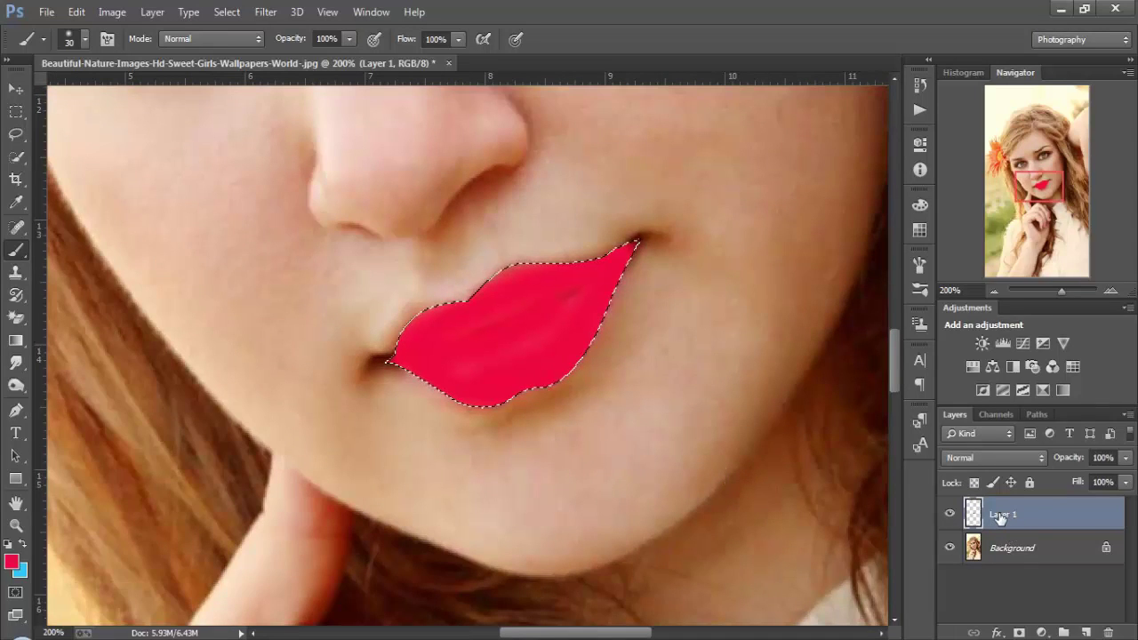
{"action": "left_click", "coordinate": [1032, 463]}
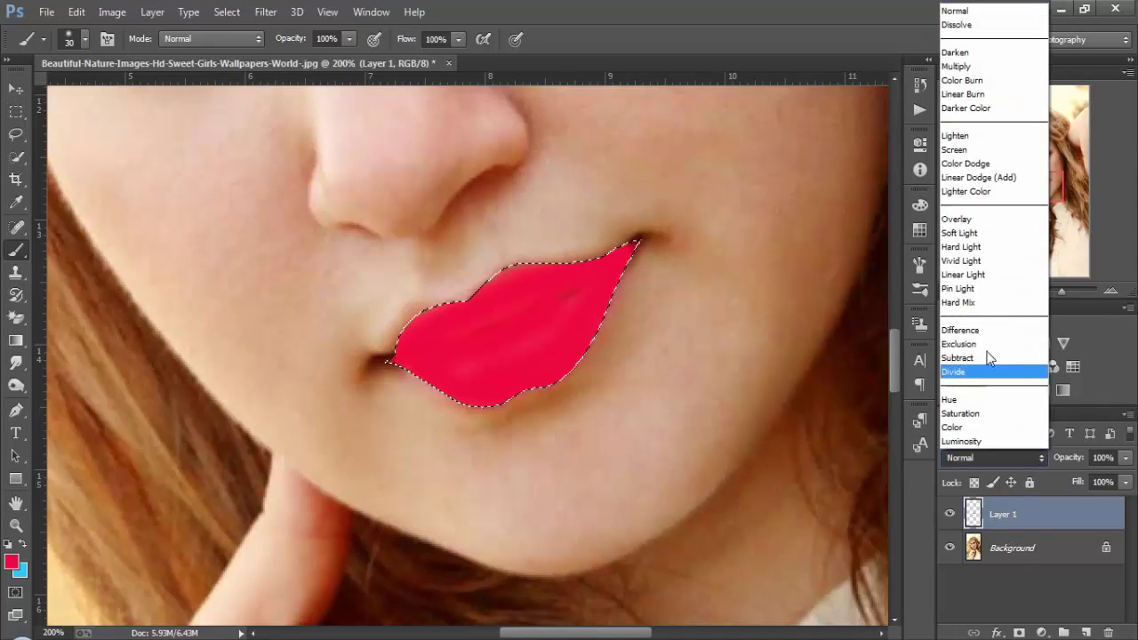
{"action": "left_click", "coordinate": [973, 234]}
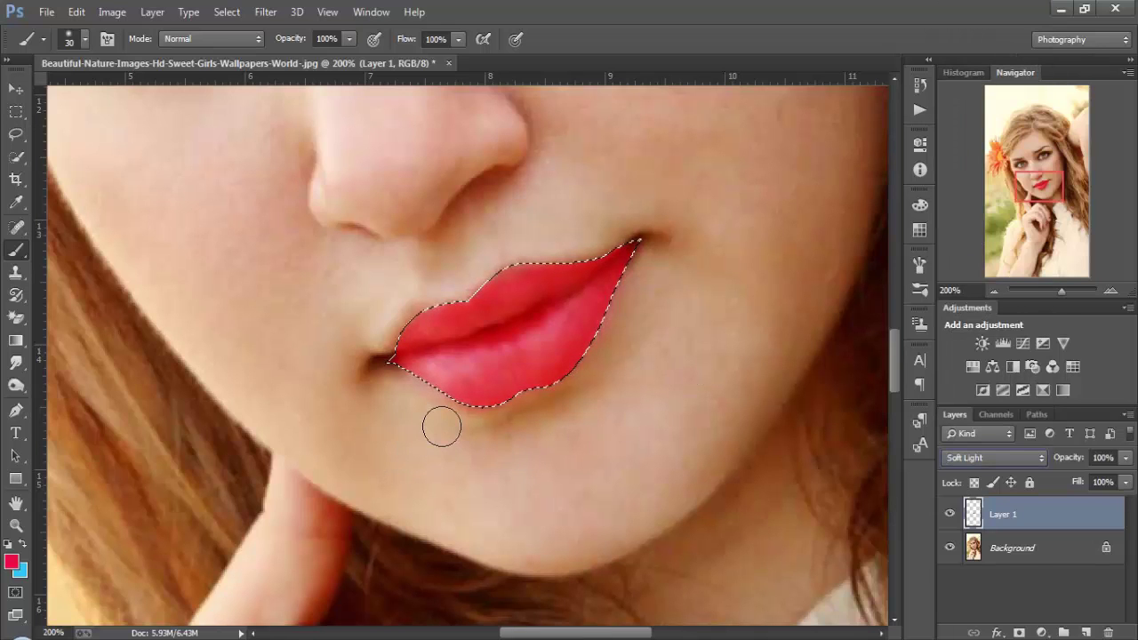
Switch to the Rectangular Marquee tool and deselect the lips.
{"action": "key", "text": "ctrl+minus"}
{"action": "key", "text": "ctrl+minus"}
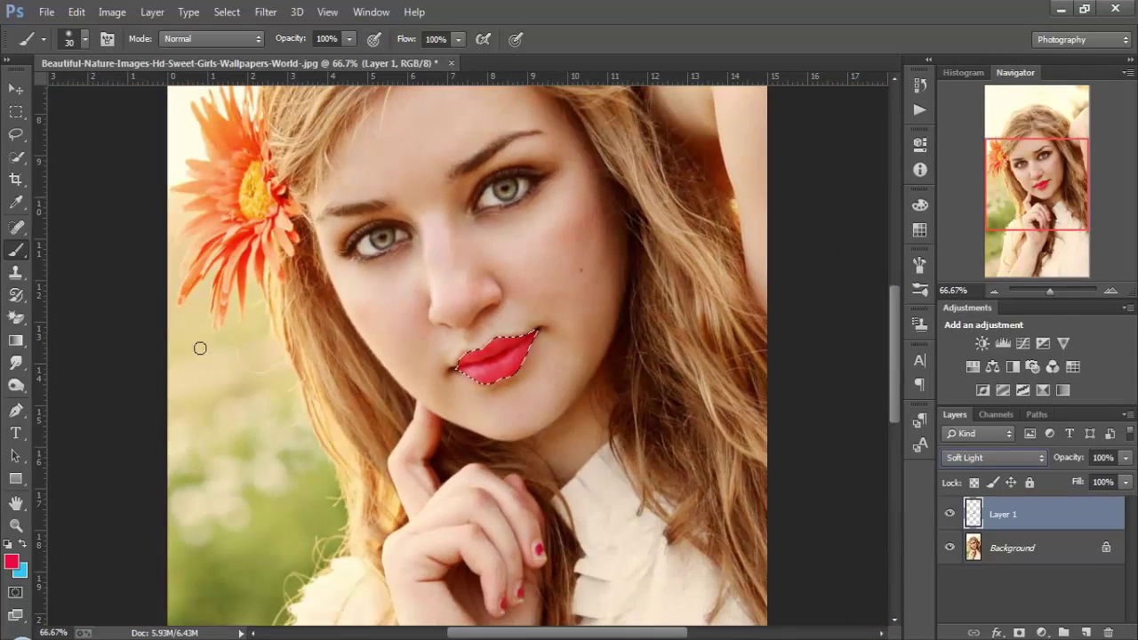
{"action": "key", "text": "ctrl+minus"}
{"action": "left_click", "coordinate": [16, 112]}
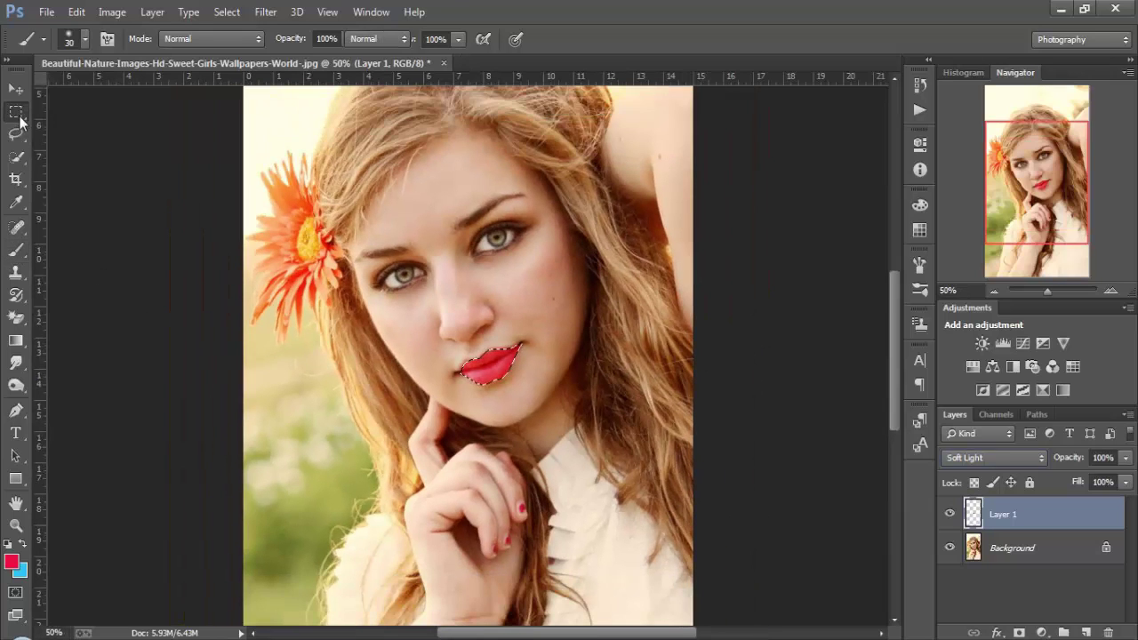
{"action": "key", "text": "ctrl+d"}
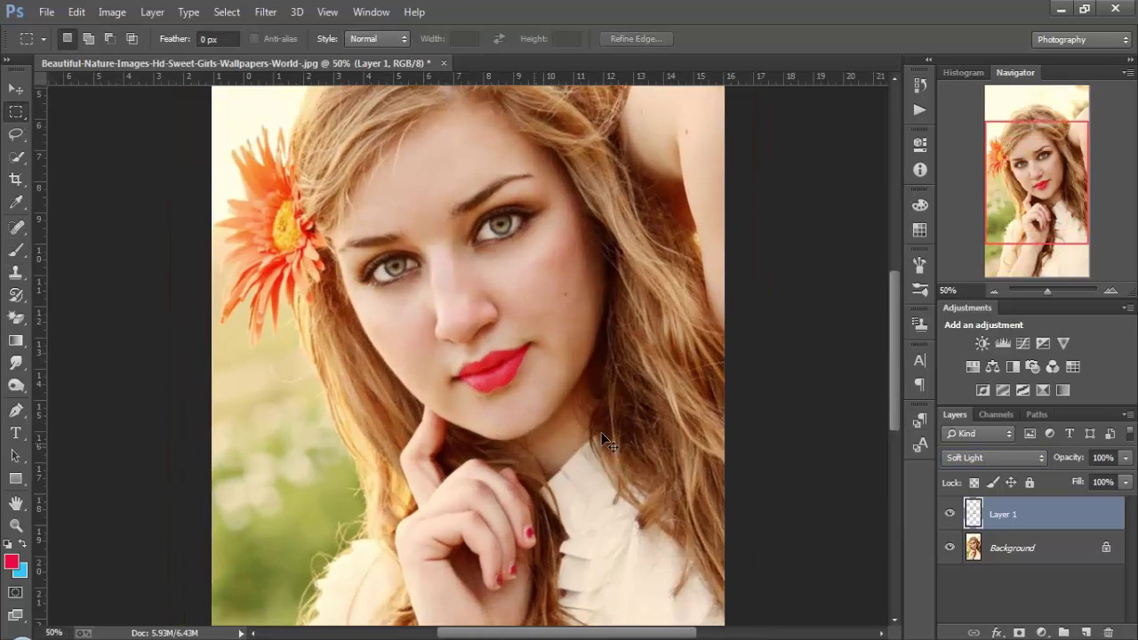
Reduce the lip colour layer's opacity to 71% and its fill to 86%.
{"action": "key", "text": "ctrl+plus"}
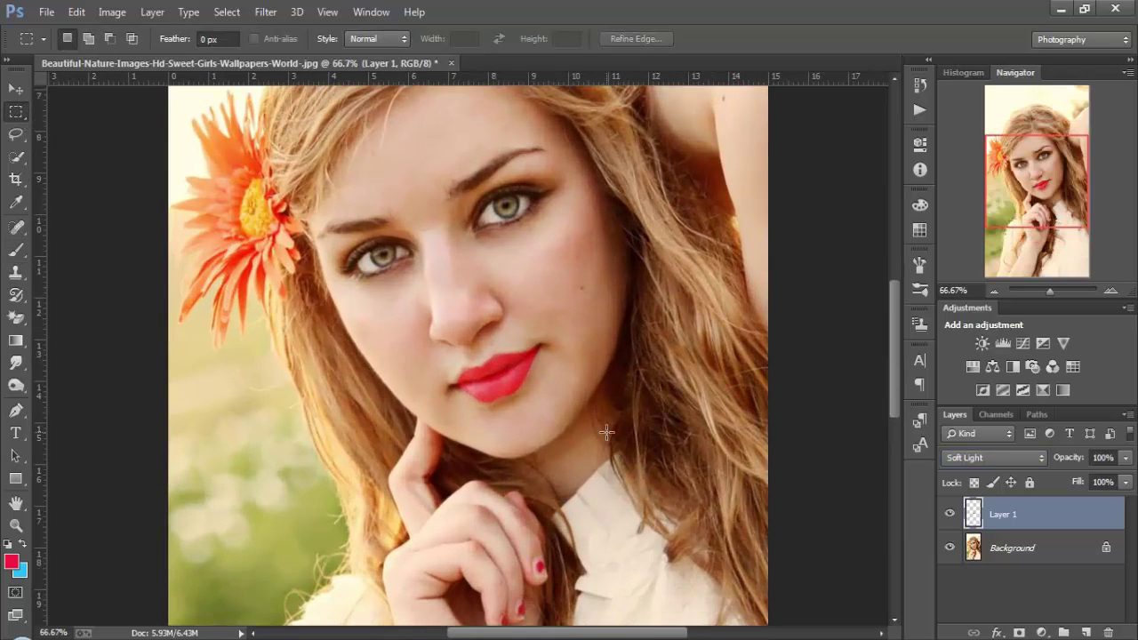
{"action": "key", "text": "ctrl+plus"}
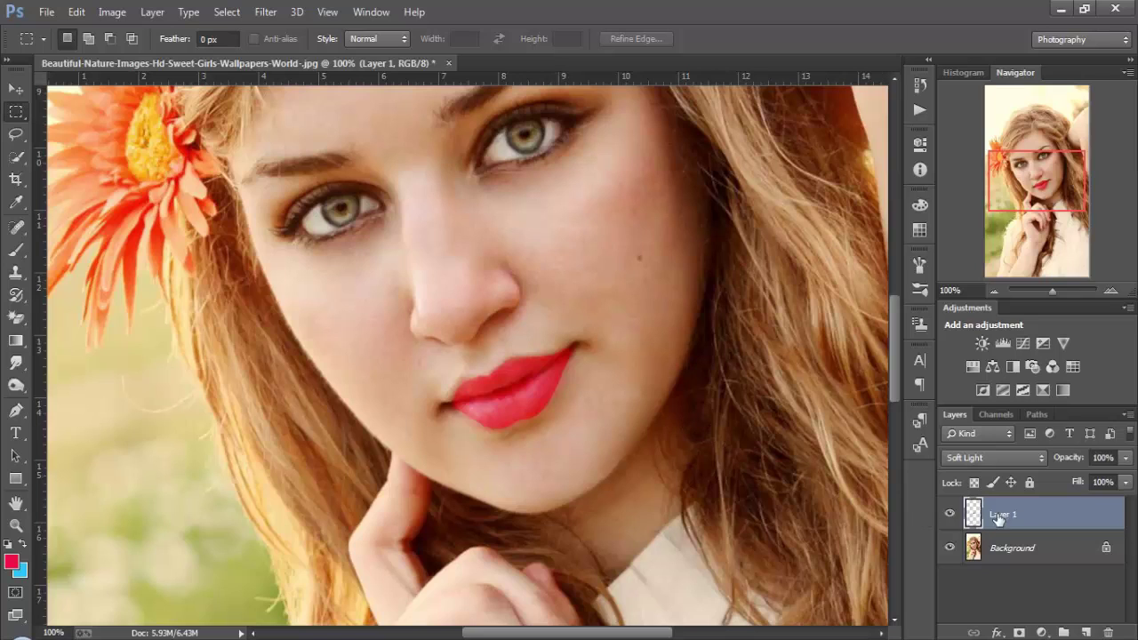
{"action": "left_click", "coordinate": [1019, 458]}
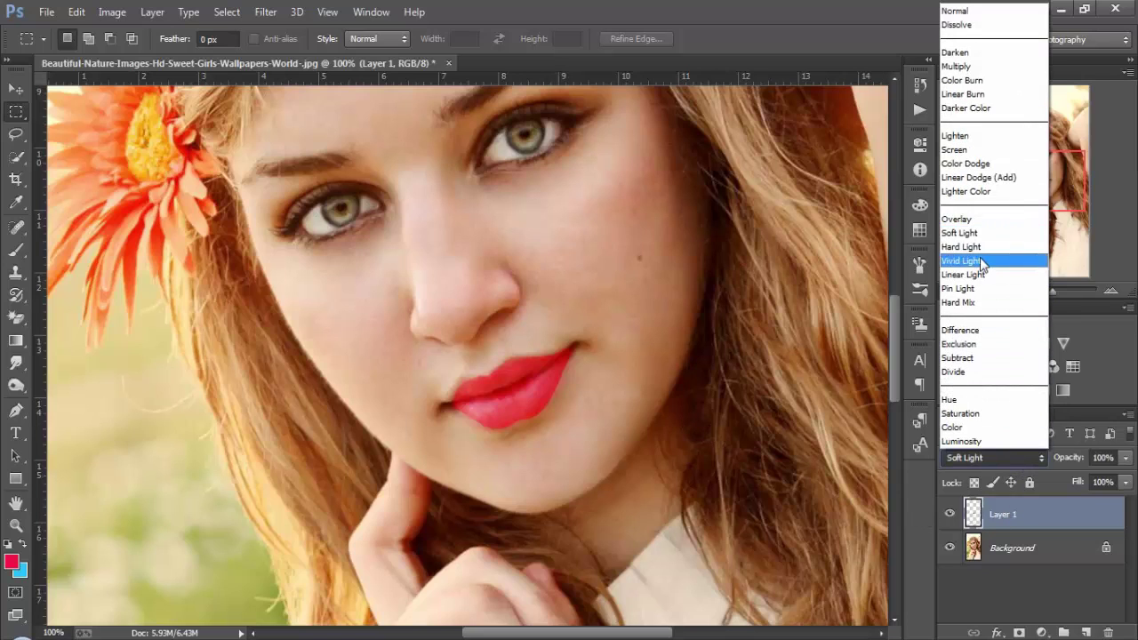
{"action": "left_click", "coordinate": [1047, 588]}
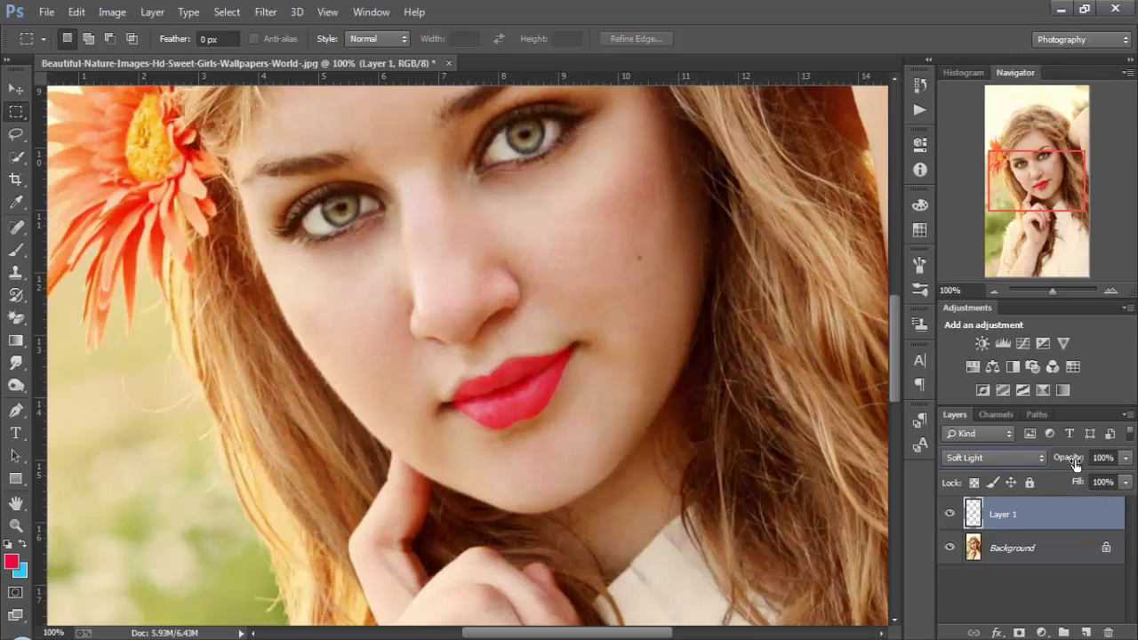
{"action": "left_click_drag", "start_coordinate": [1075, 461], "coordinate": [1066, 459]}
{"action": "left_click", "coordinate": [1073, 514]}
{"action": "left_click_drag", "start_coordinate": [1079, 485], "coordinate": [1071, 461]}
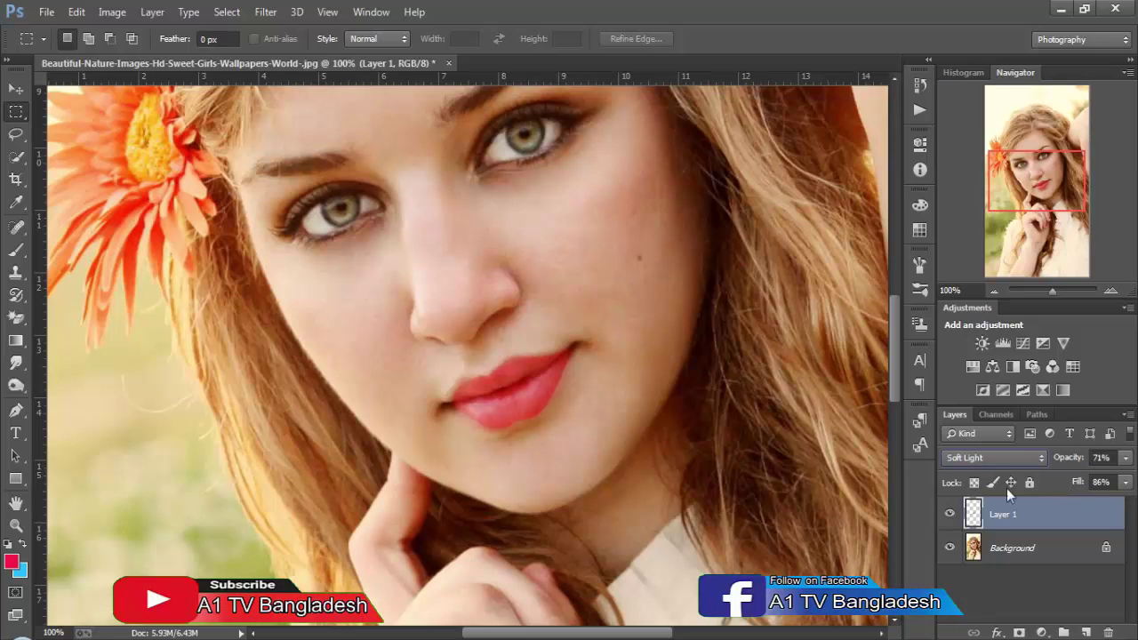
Compare the portrait with and without the lip colour layer, both zoomed out and close up on the lips.
{"action": "key", "text": "ctrl+minus"}
{"action": "key", "text": "ctrl+minus"}
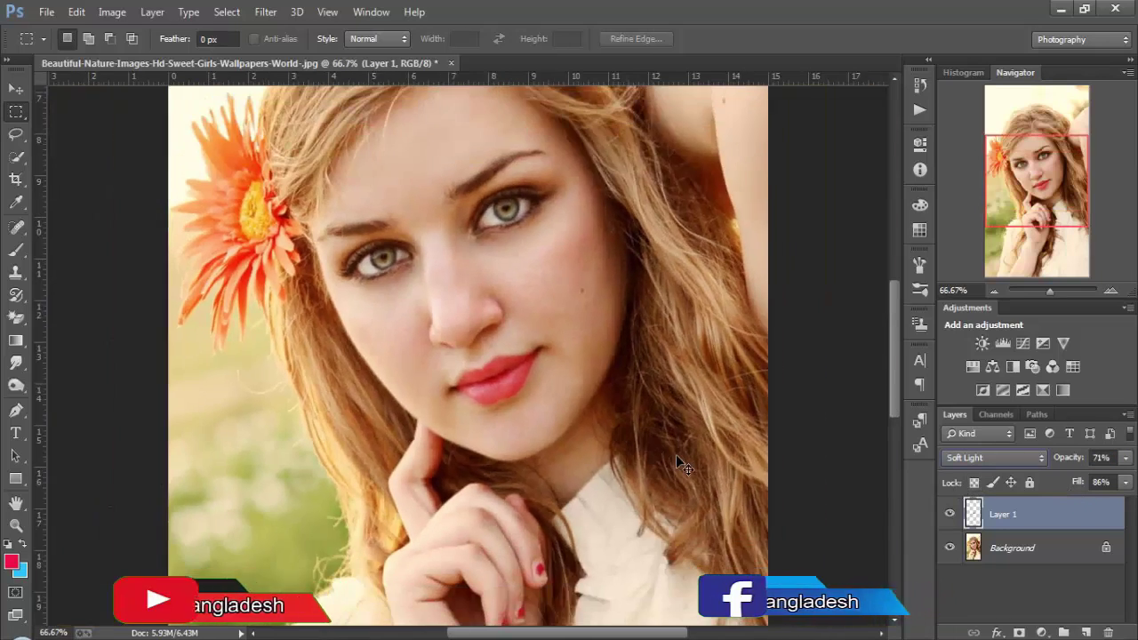
{"action": "left_click", "coordinate": [950, 515]}
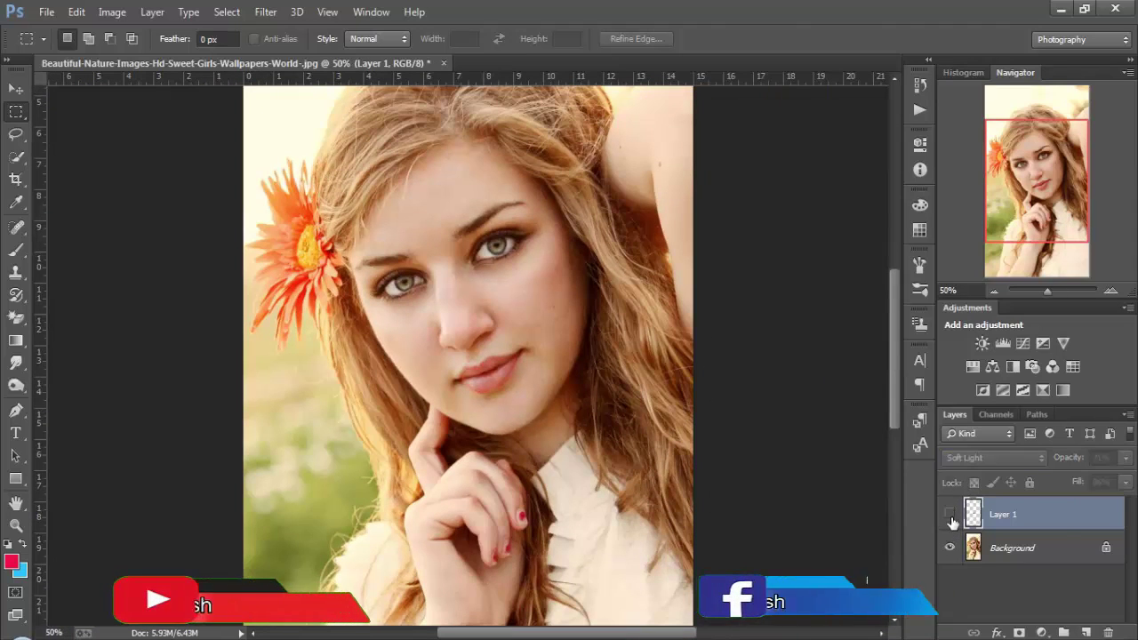
{"action": "left_click", "coordinate": [951, 516]}
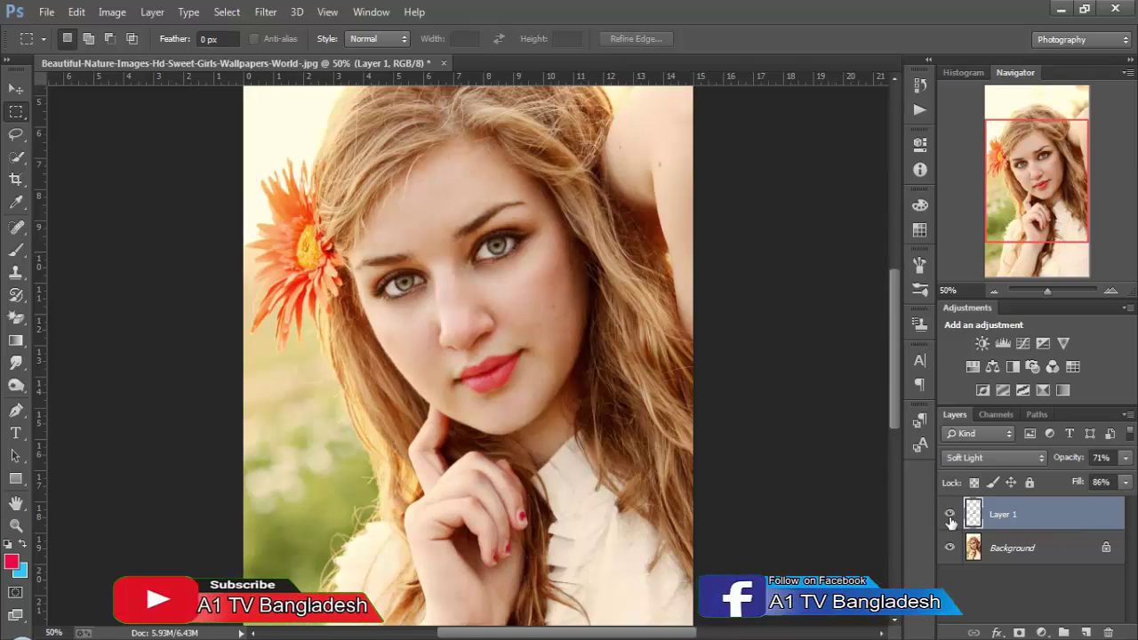
{"action": "scroll", "coordinate": [507, 350], "scroll_direction": "up", "scroll_amount": 4}
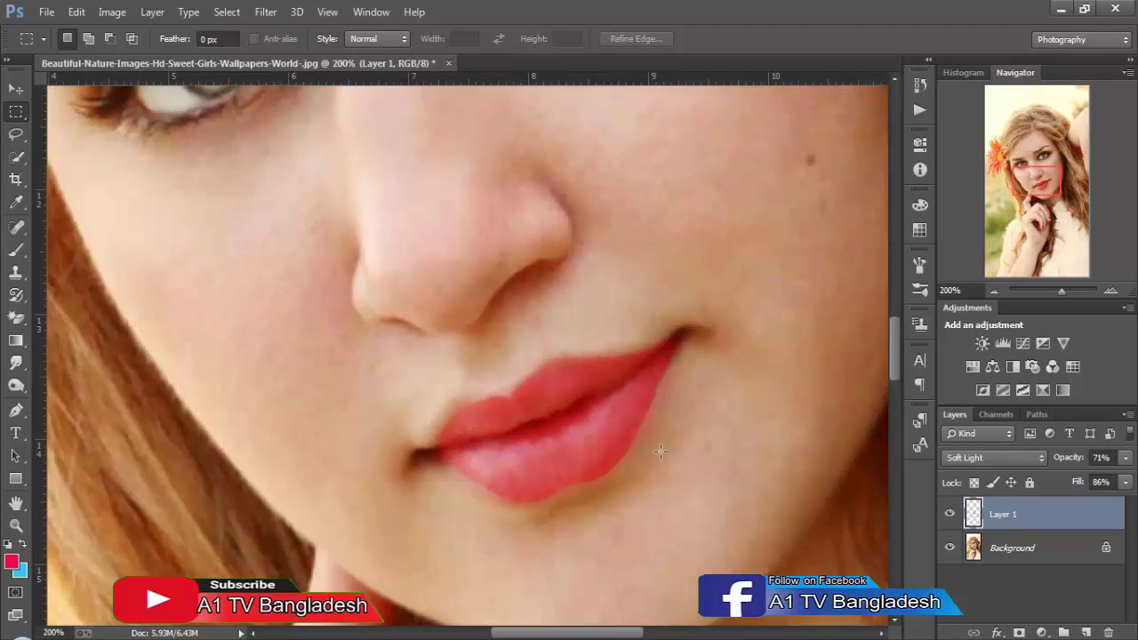
{"action": "left_click", "coordinate": [950, 514]}
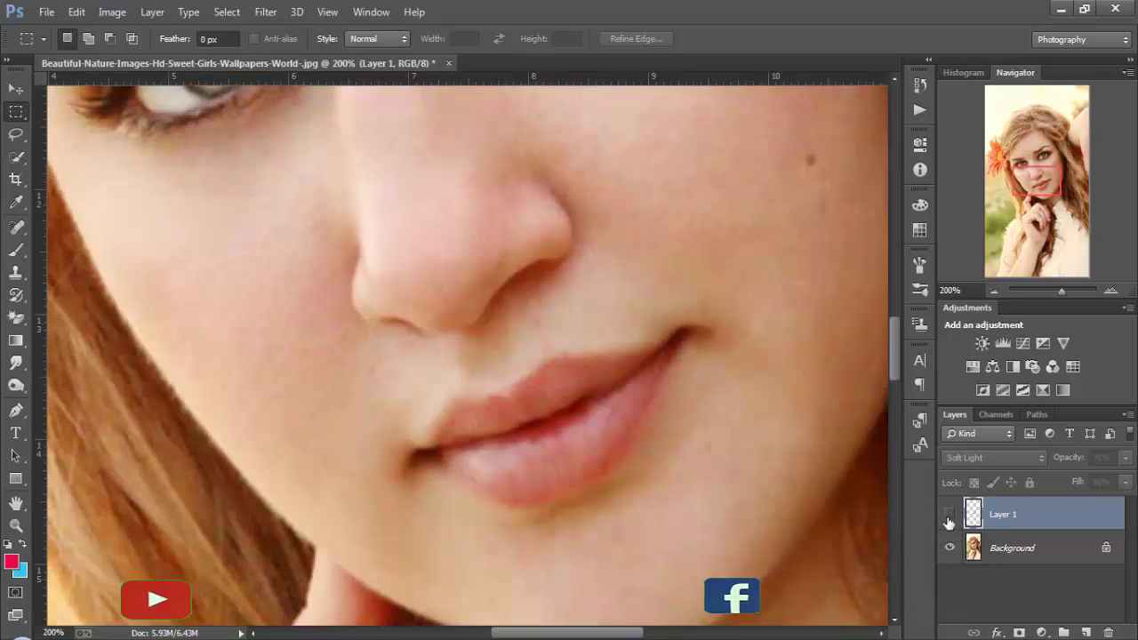
{"action": "left_click", "coordinate": [950, 515]}
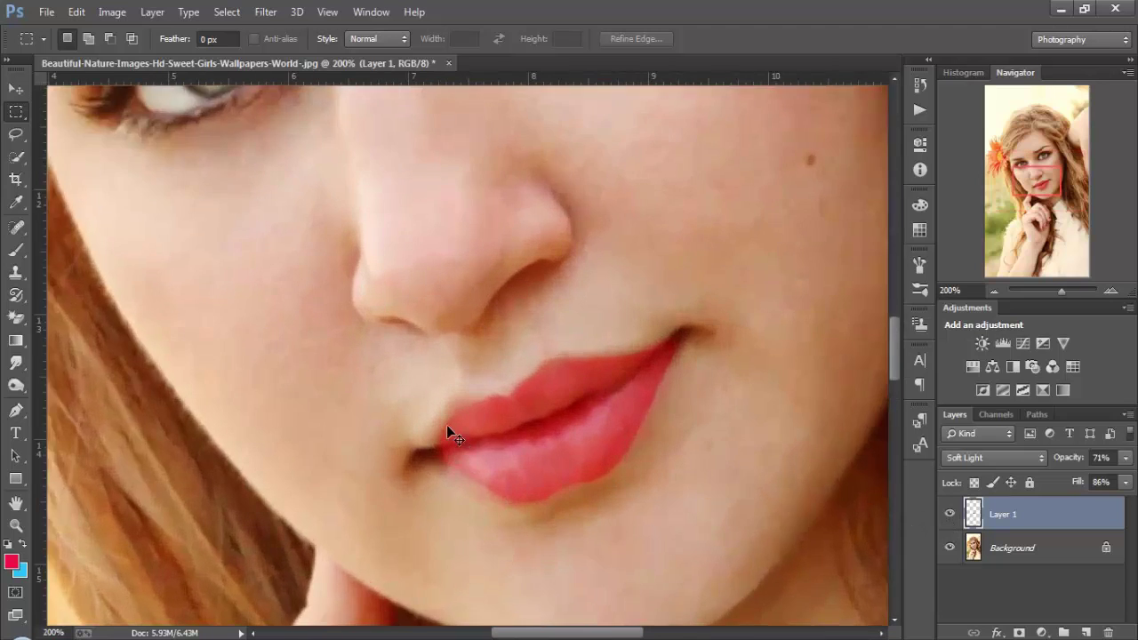
{"action": "key", "text": "ctrl+plus"}
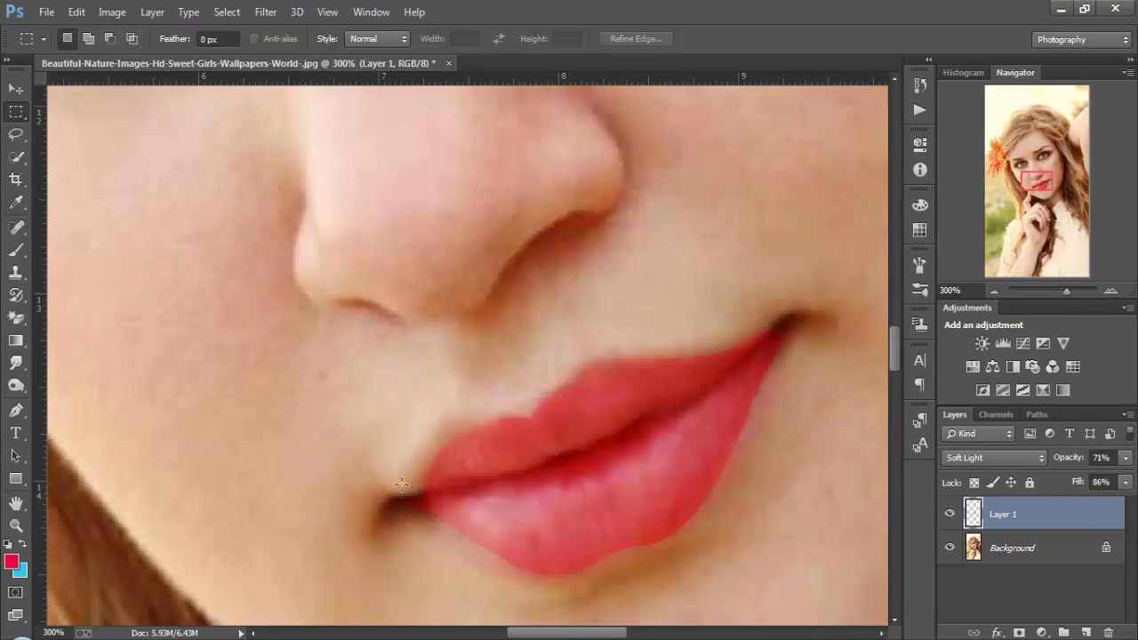
{"action": "key", "text": "ctrl+minus"}
{"action": "key", "text": "ctrl+minus"}
{"action": "key", "text": "ctrl+minus"}
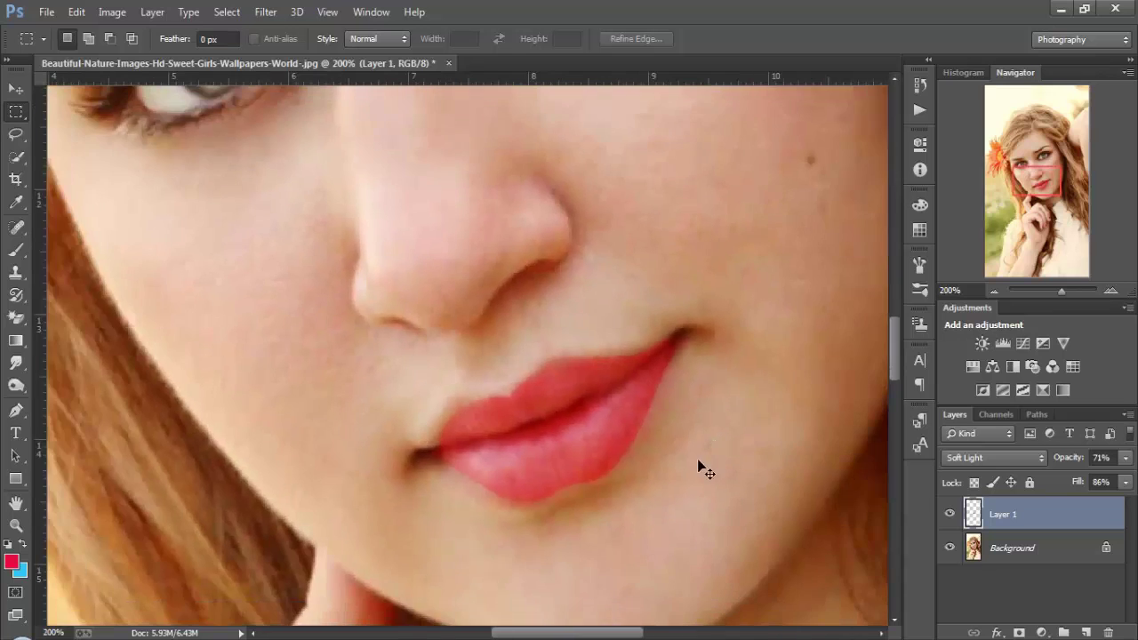
{"action": "key", "text": "ctrl+minus"}
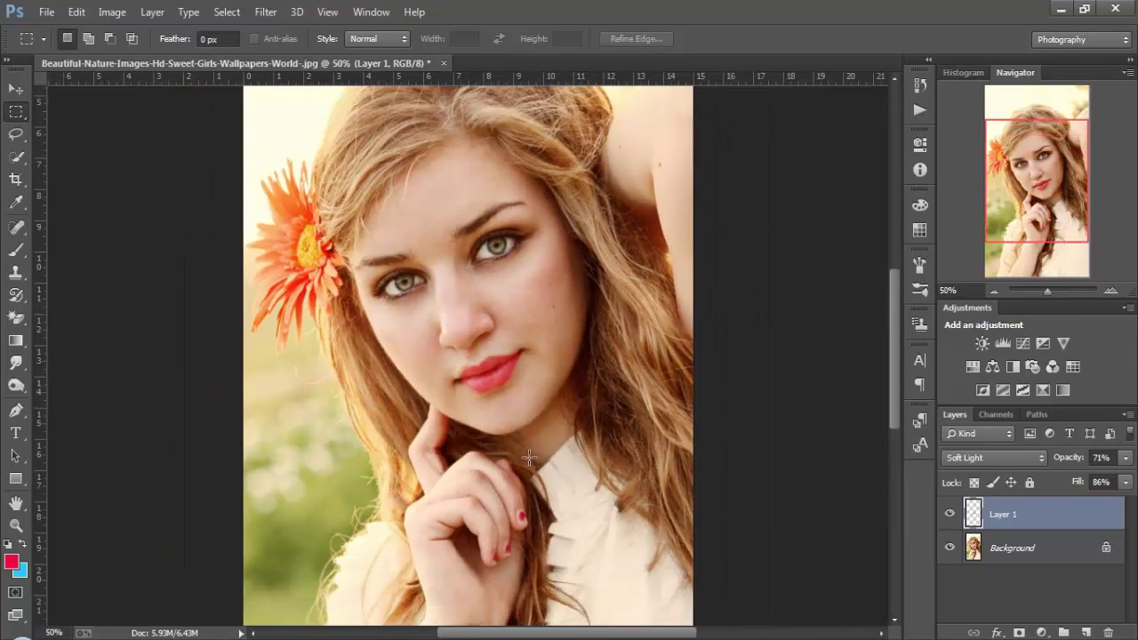
{"action": "left_click", "coordinate": [949, 515]}
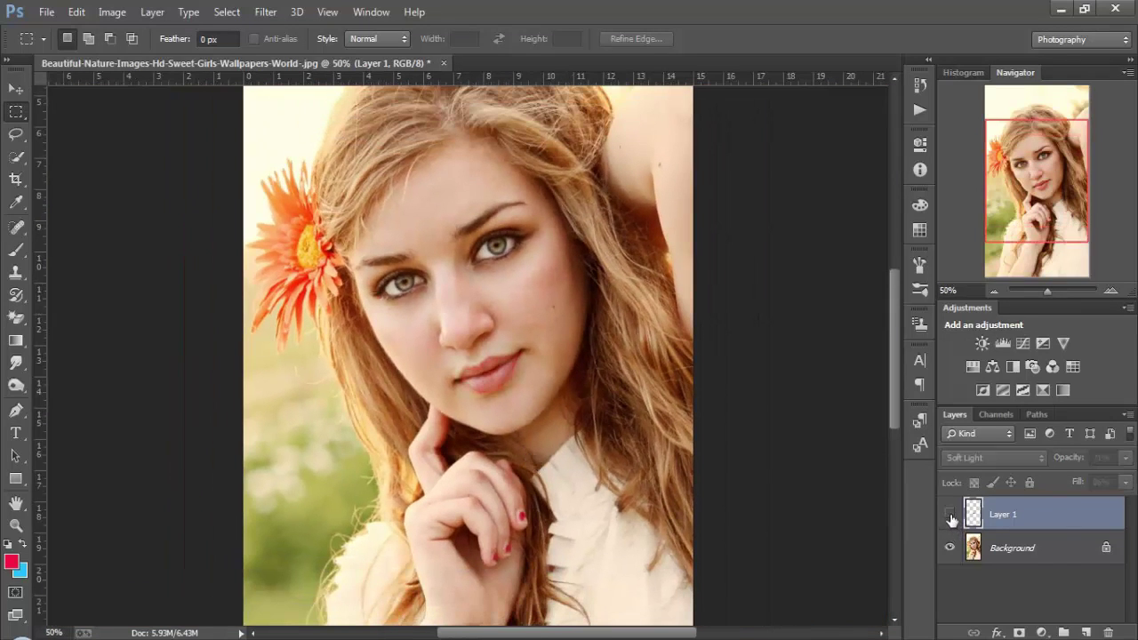
{"action": "left_click", "coordinate": [949, 515]}
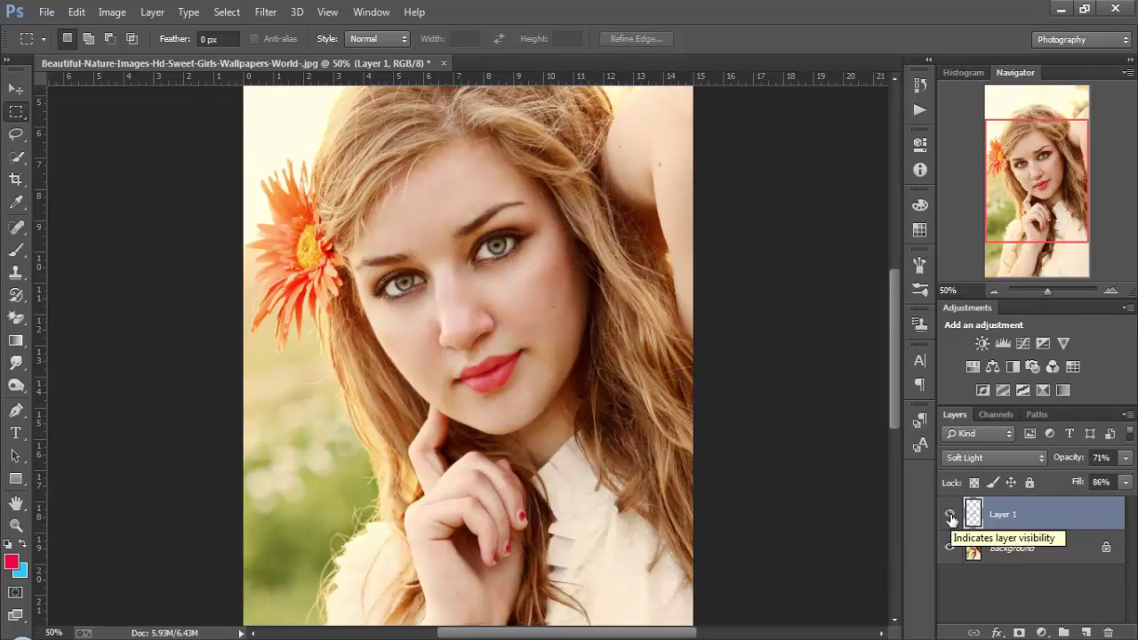